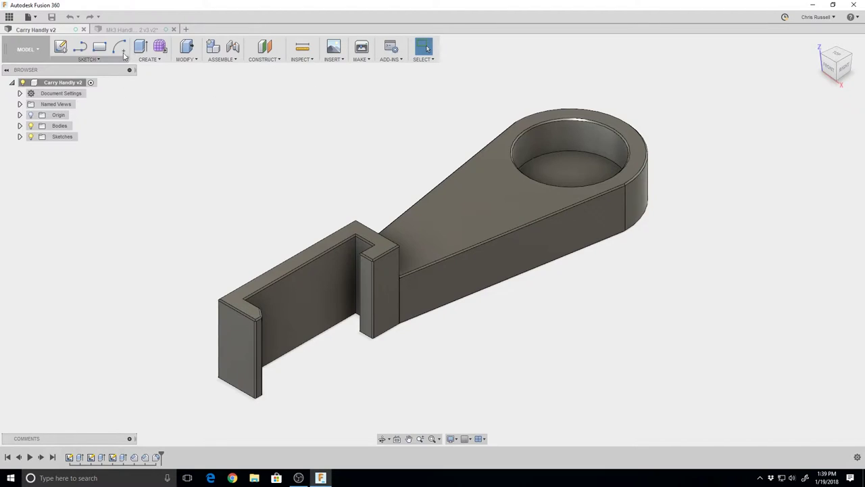
Switch to the Mk3 Handle Part 2 design and delete the left side line of the outline
{"action": "left_click", "coordinate": [129, 31]}
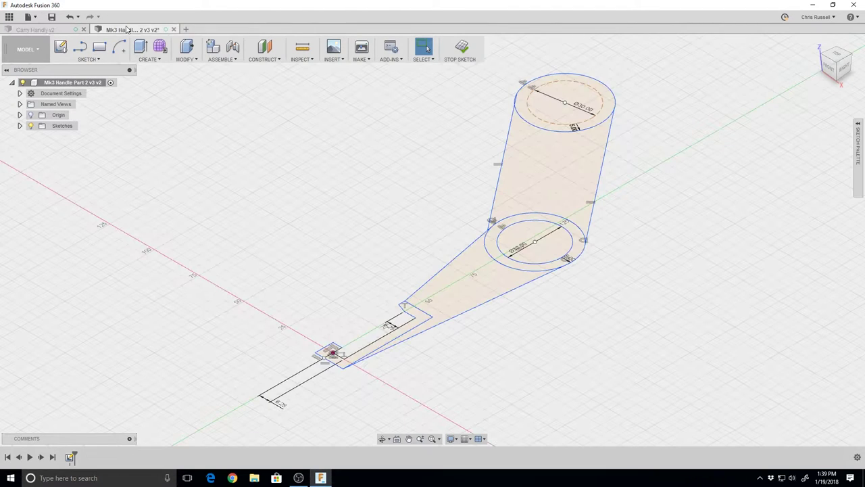
{"action": "left_click", "coordinate": [332, 352]}
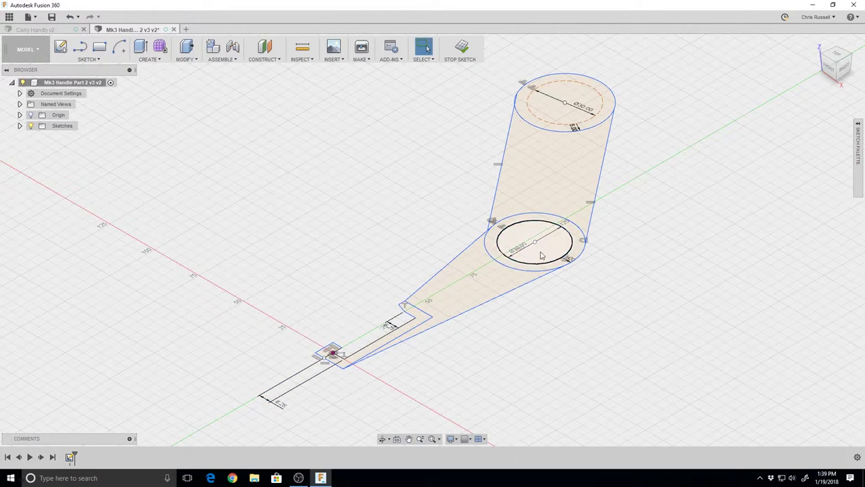
{"action": "left_click", "coordinate": [569, 237]}
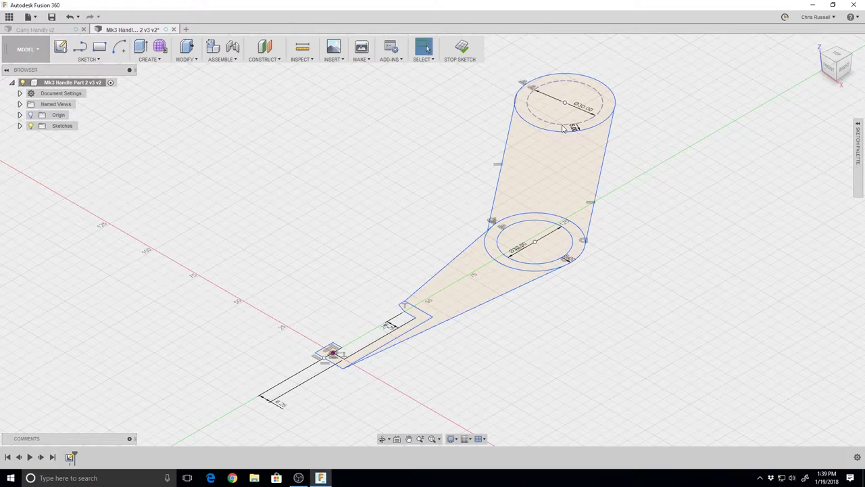
{"action": "left_click", "coordinate": [512, 129]}
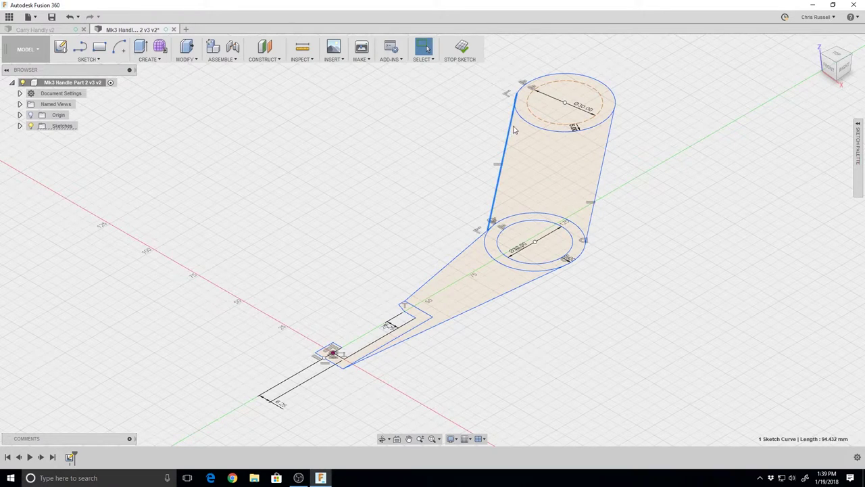
{"action": "key", "text": "Delete"}
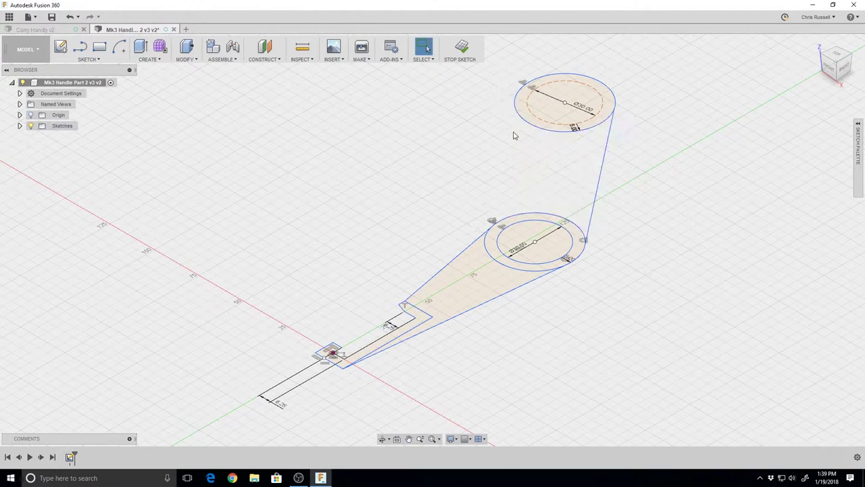
Redraw the left line from the top circle's left edge down to the lower circle
{"action": "key", "text": "l"}
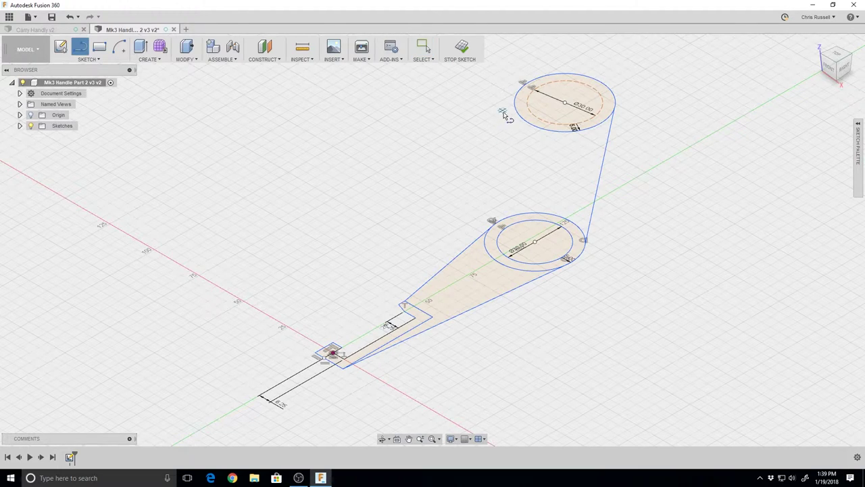
{"action": "left_click", "coordinate": [515, 101]}
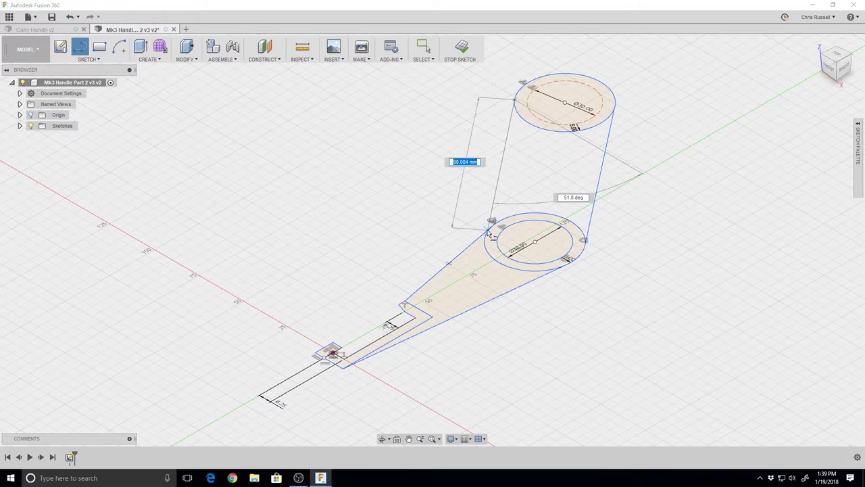
{"action": "left_click", "coordinate": [492, 223]}
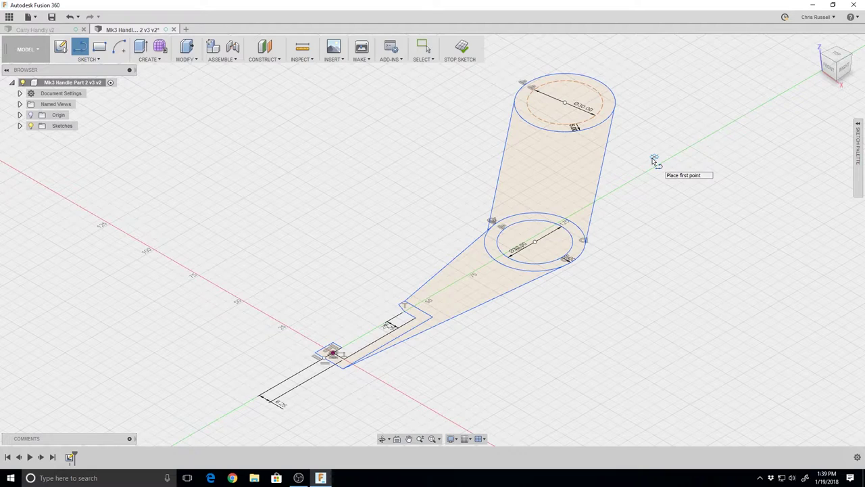
Extrude the hook-shaped clip profile 30 mm as a new solid body
{"action": "left_click", "coordinate": [600, 273]}
{"action": "key", "text": "e"}
{"action": "left_click", "coordinate": [421, 319]}
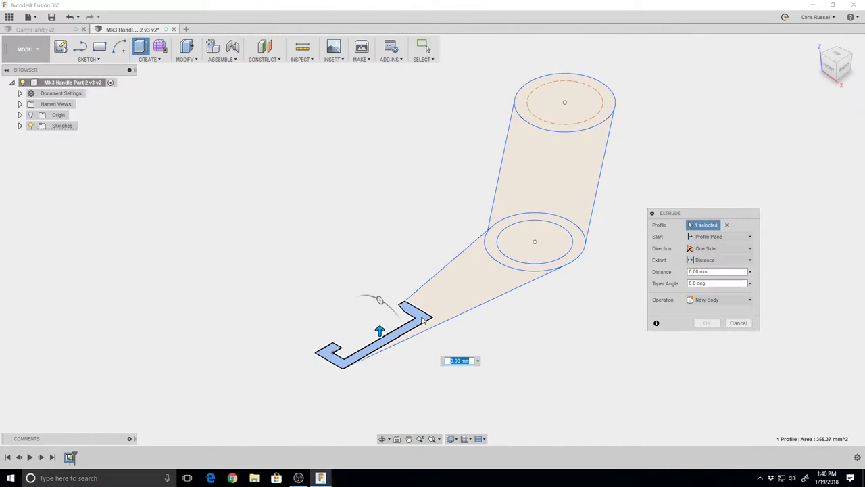
{"action": "left_click_drag", "start_coordinate": [394, 279], "coordinate": [394, 259]}
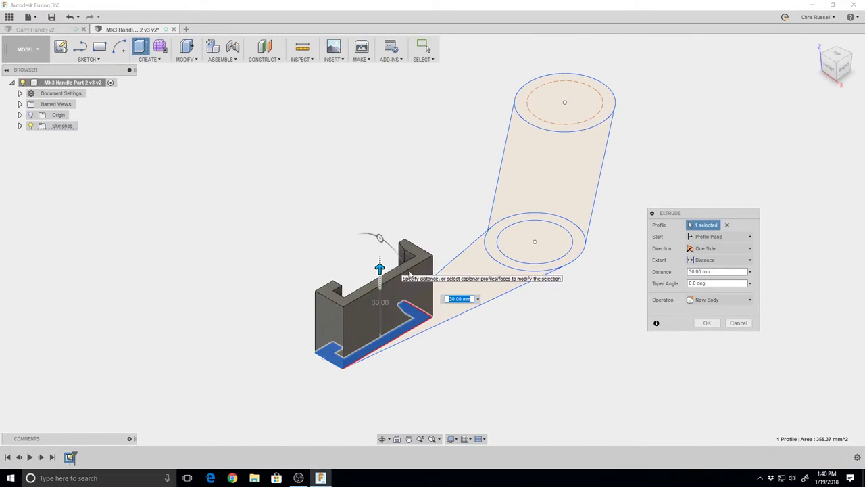
{"action": "left_click", "coordinate": [707, 323]}
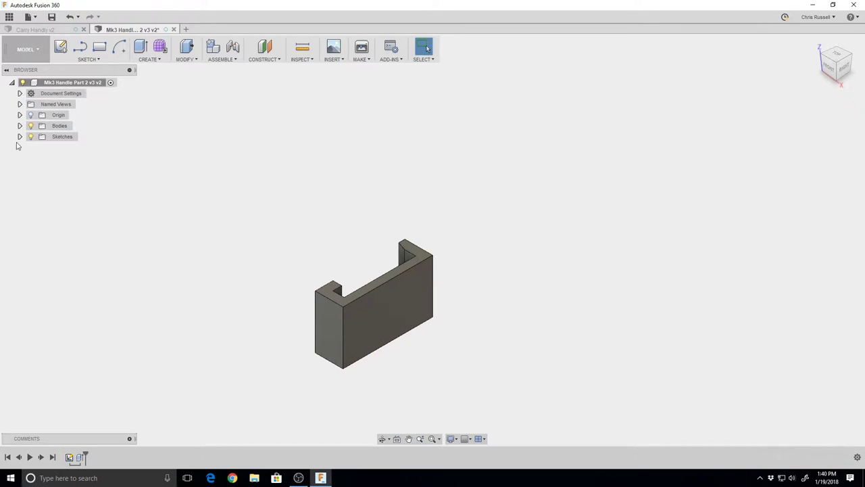
Reopen Sketch1 for editing and return to the Home isometric view
{"action": "left_click", "coordinate": [20, 136]}
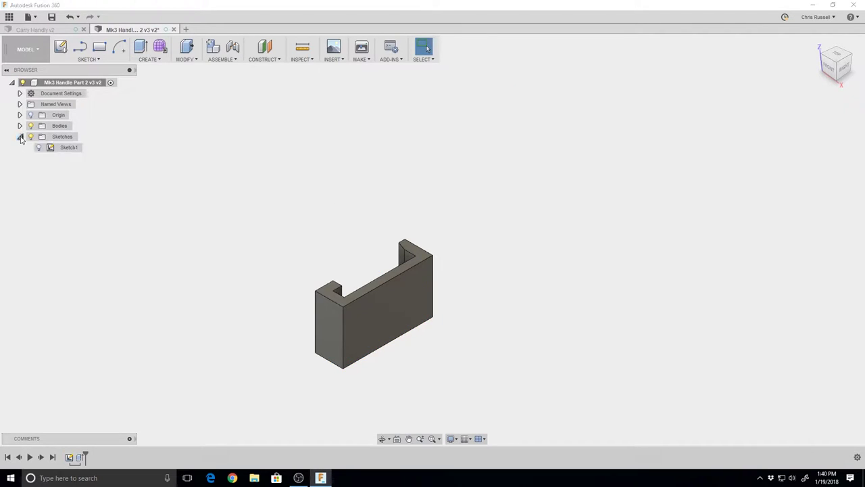
{"action": "right_click", "coordinate": [62, 147]}
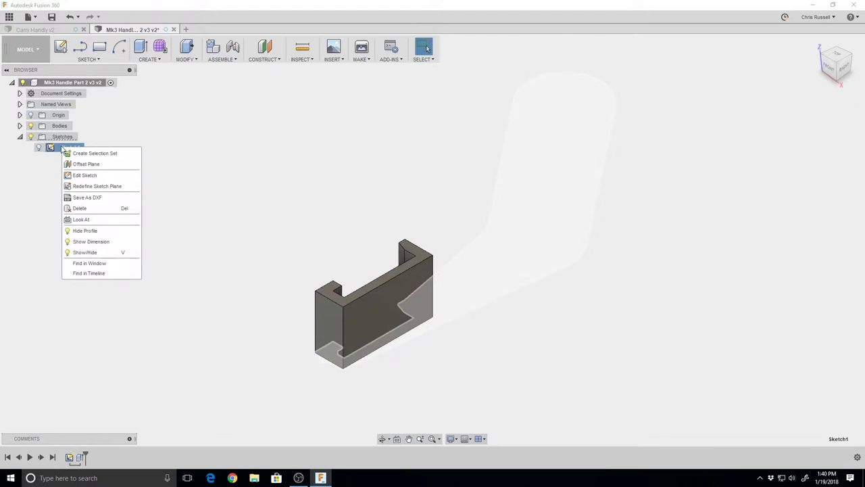
{"action": "left_click", "coordinate": [85, 175]}
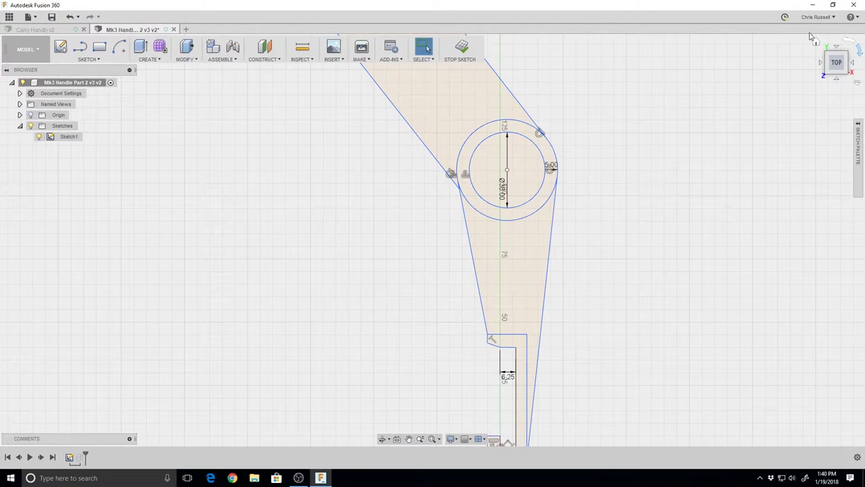
{"action": "left_click", "coordinate": [817, 44]}
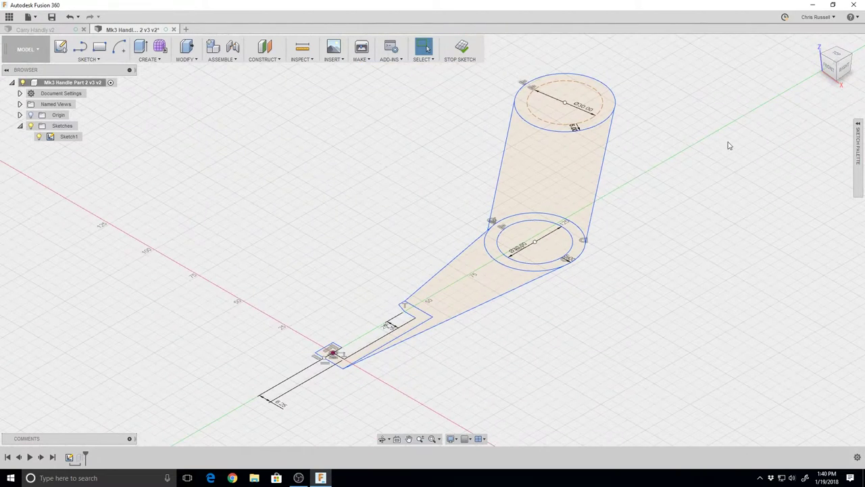
Extrude the arm, ring, inner circle, side region and round top end profiles 6 mm
{"action": "key", "text": "e"}
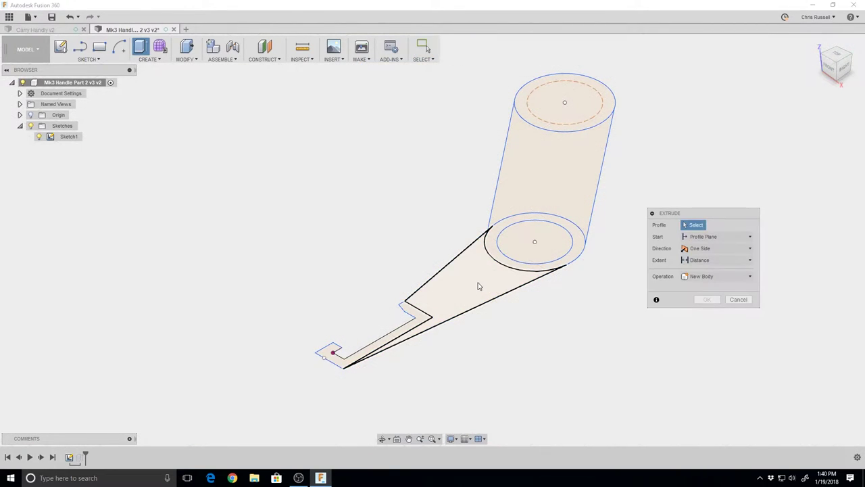
{"action": "left_click", "coordinate": [496, 273]}
{"action": "left_click", "coordinate": [521, 223]}
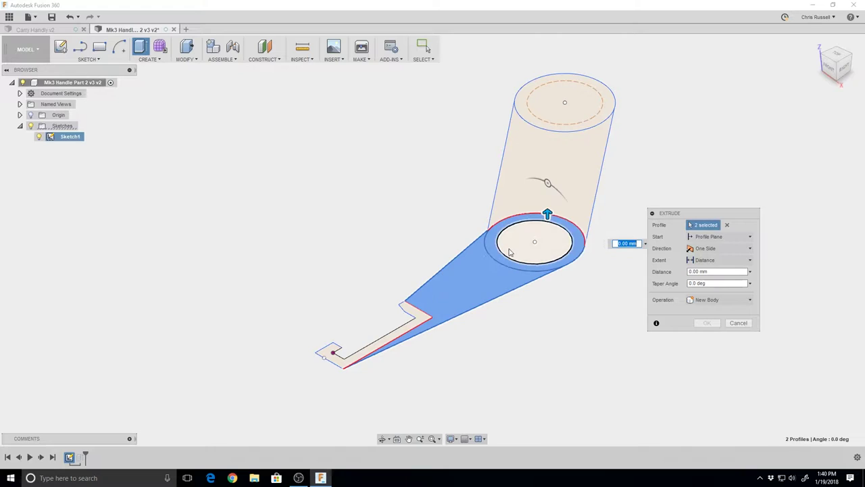
{"action": "left_click", "coordinate": [535, 234]}
{"action": "left_click", "coordinate": [550, 180]}
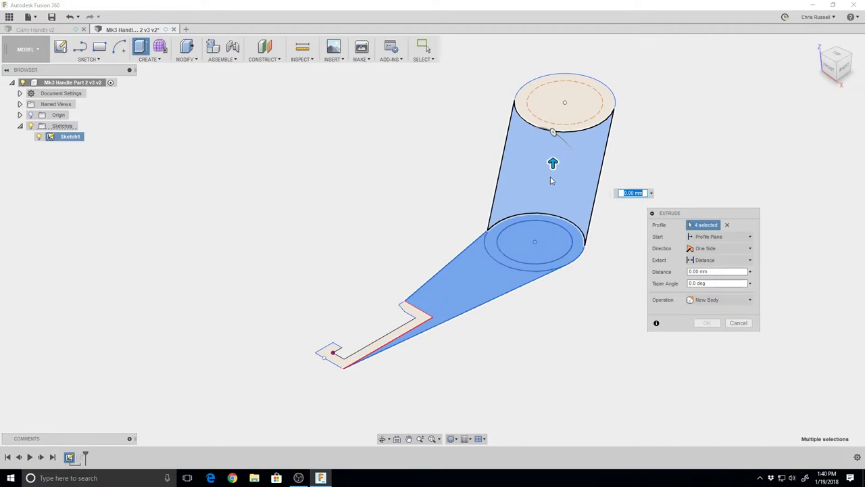
{"action": "left_click", "coordinate": [581, 122]}
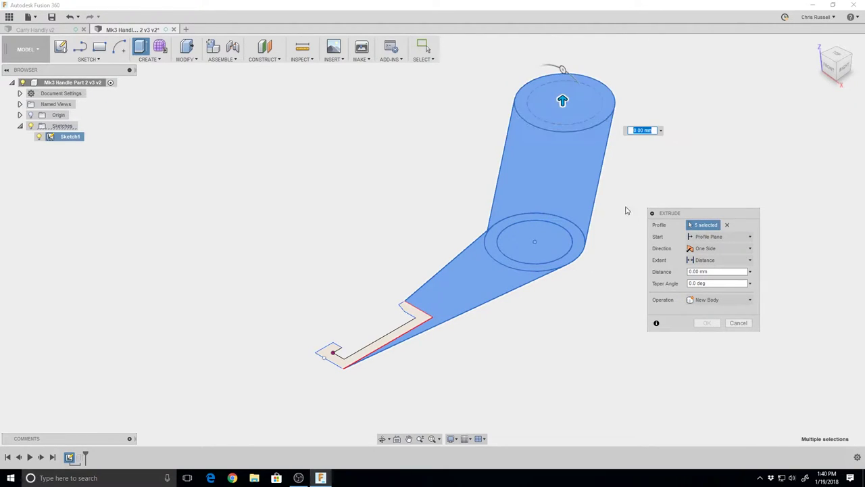
{"action": "left_click", "coordinate": [687, 271]}
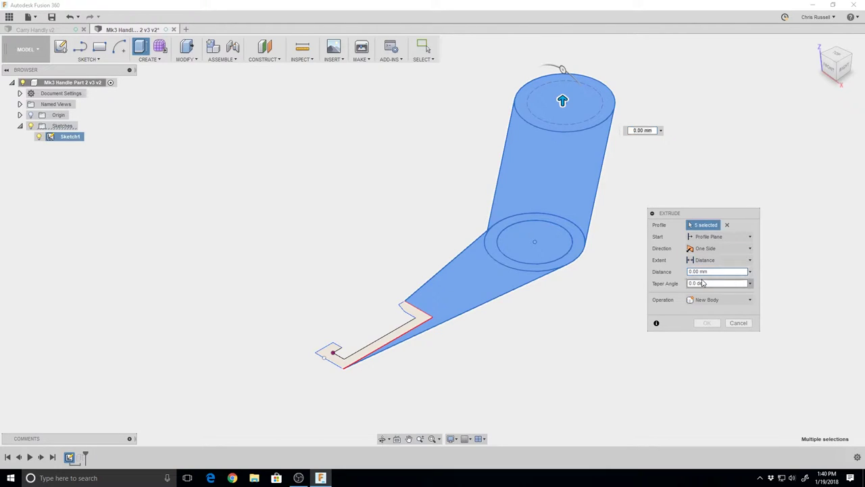
{"action": "type", "text": "6"}
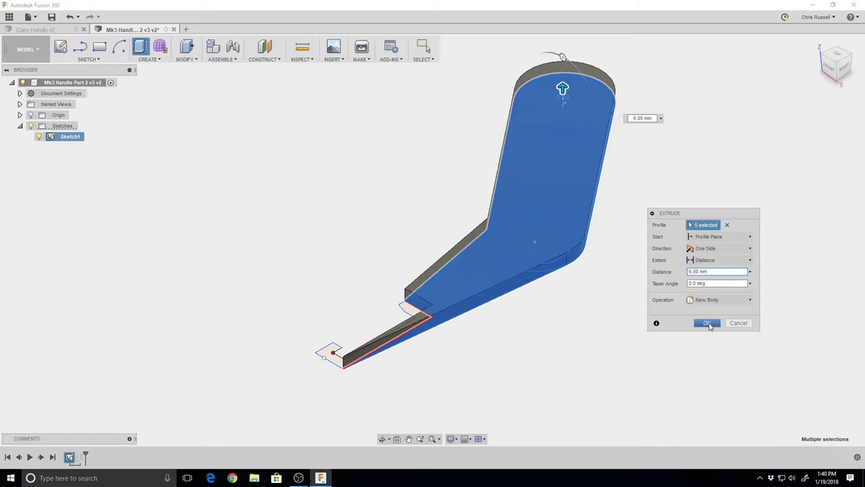
{"action": "left_click", "coordinate": [707, 323]}
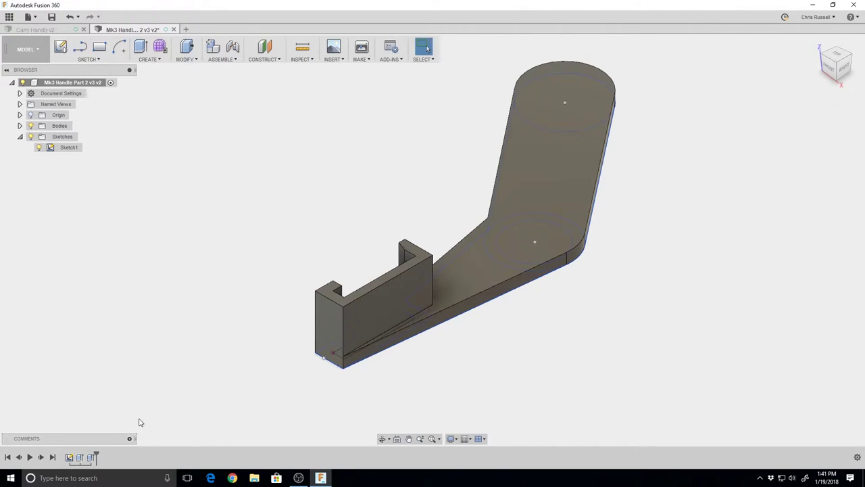
Edit the handle extrusion in the timeline and change its distance from 6 mm to 10 mm
{"action": "left_click", "coordinate": [81, 456]}
{"action": "right_click", "coordinate": [81, 457]}
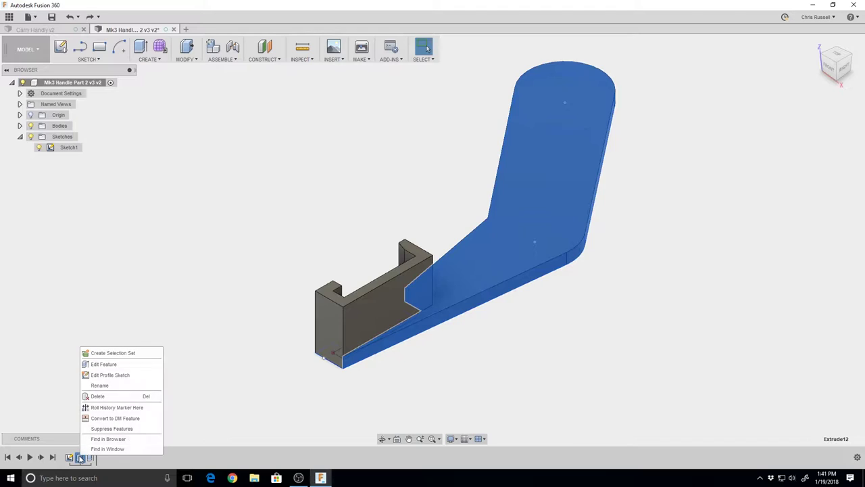
{"action": "left_click", "coordinate": [102, 363]}
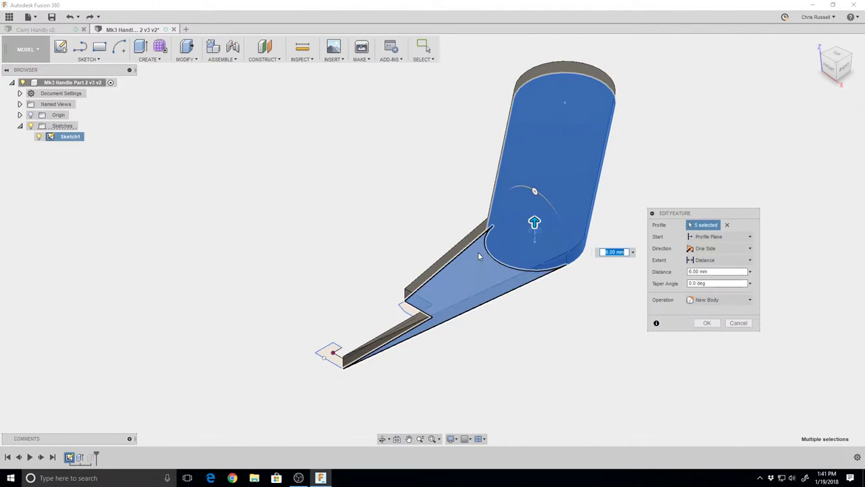
{"action": "left_click_drag", "start_coordinate": [533, 223], "coordinate": [534, 213]}
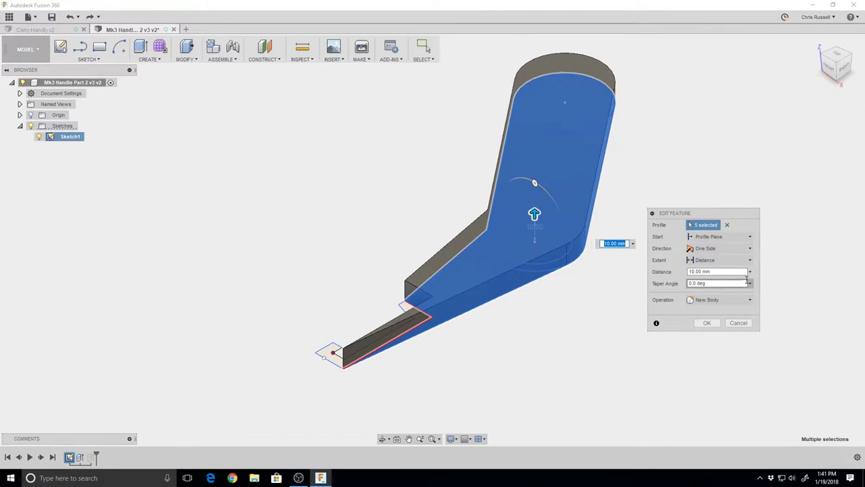
{"action": "left_click", "coordinate": [715, 273]}
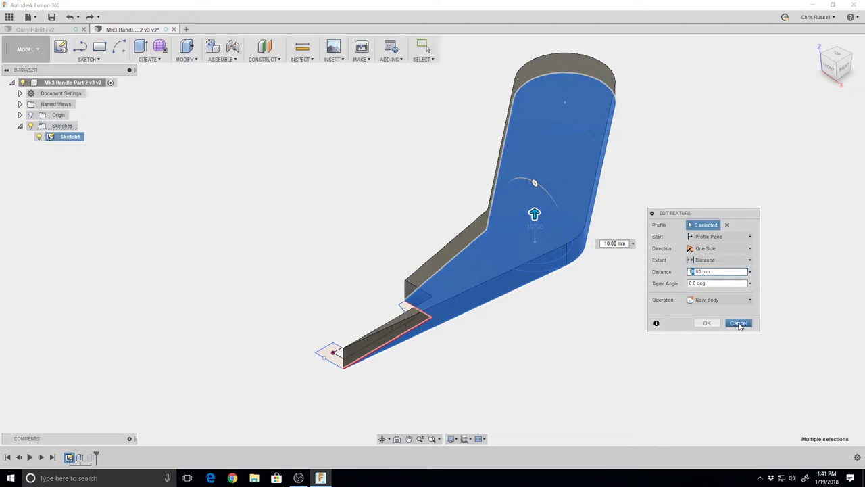
{"action": "left_click", "coordinate": [705, 324]}
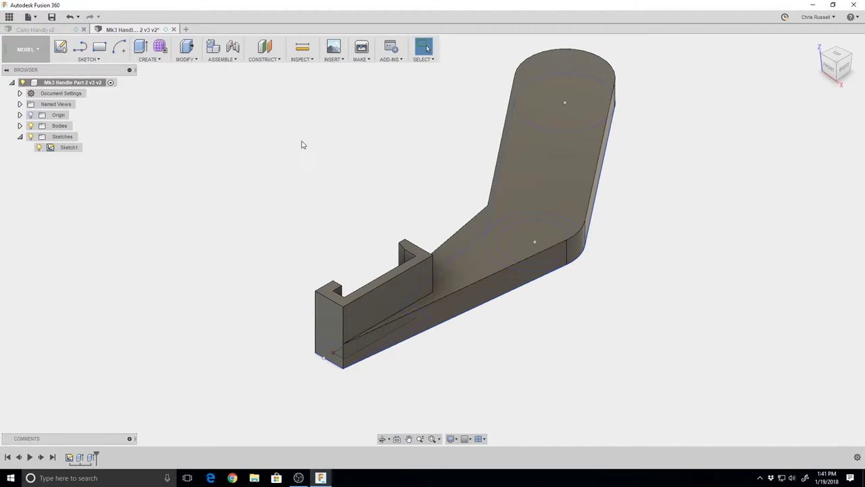
Sketch a 30 mm circle at the handle's bend on its top face
{"action": "key", "text": "s"}
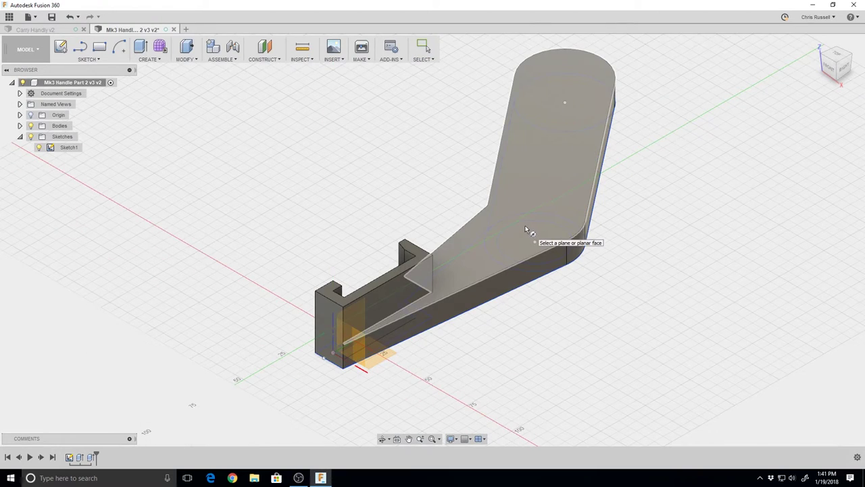
{"action": "left_click", "coordinate": [525, 227]}
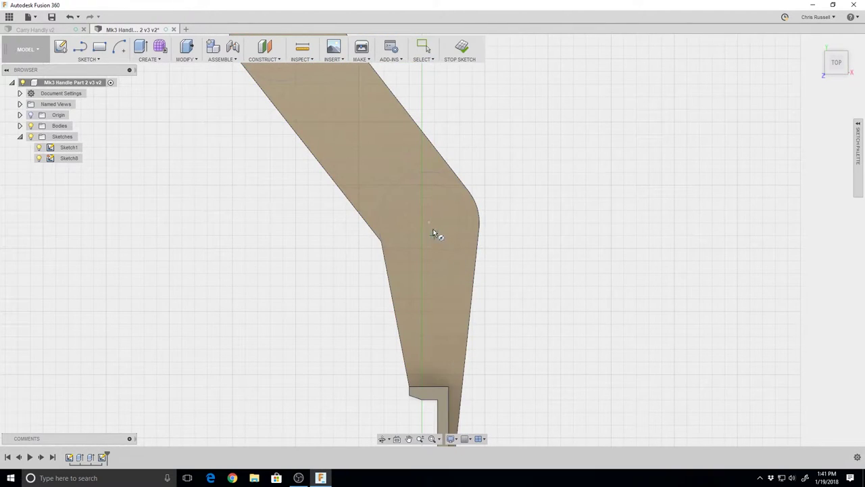
{"action": "left_click", "coordinate": [431, 223]}
{"action": "left_click", "coordinate": [454, 246]}
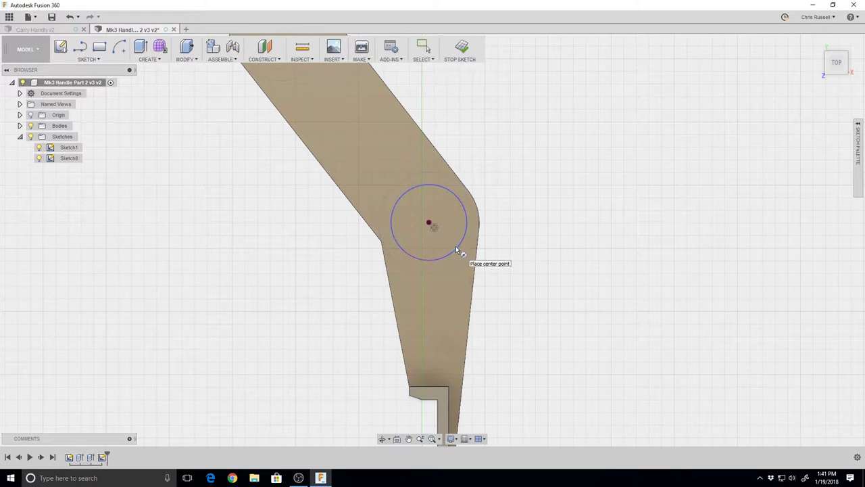
{"action": "left_click", "coordinate": [462, 47]}
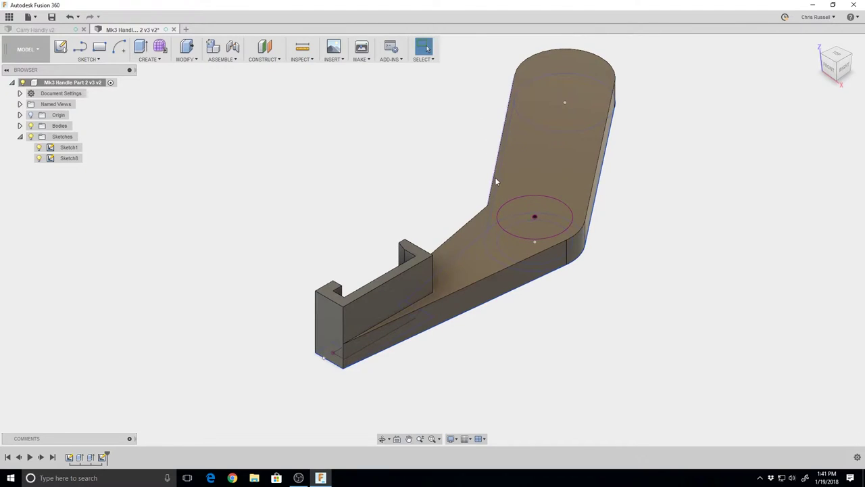
Extrude the circle -6 mm as a cut into the handle
{"action": "key", "text": "e"}
{"action": "left_click", "coordinate": [517, 211]}
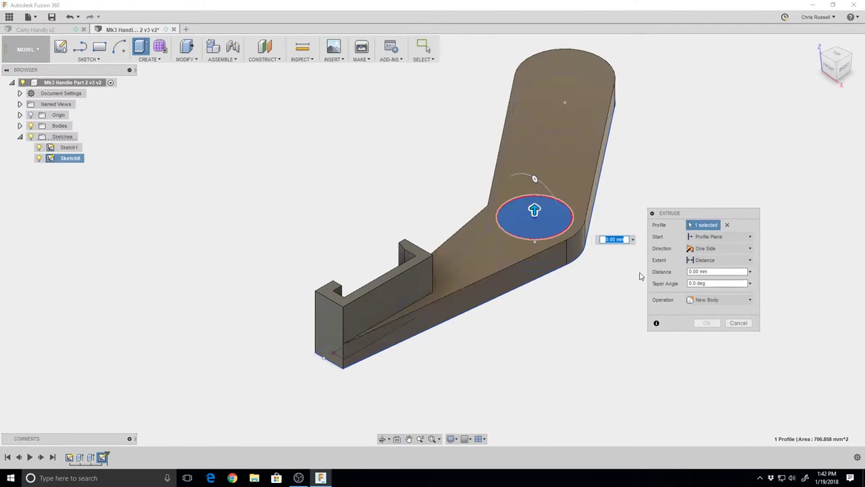
{"action": "left_click", "coordinate": [690, 271]}
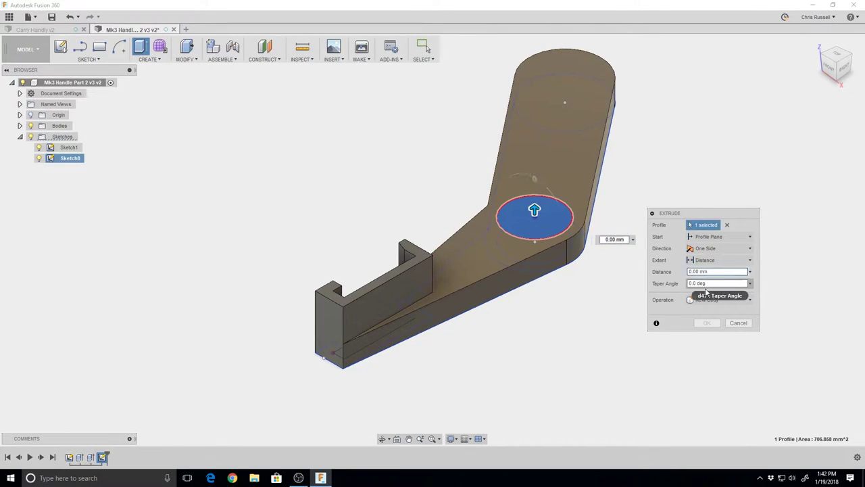
{"action": "type", "text": "-6"}
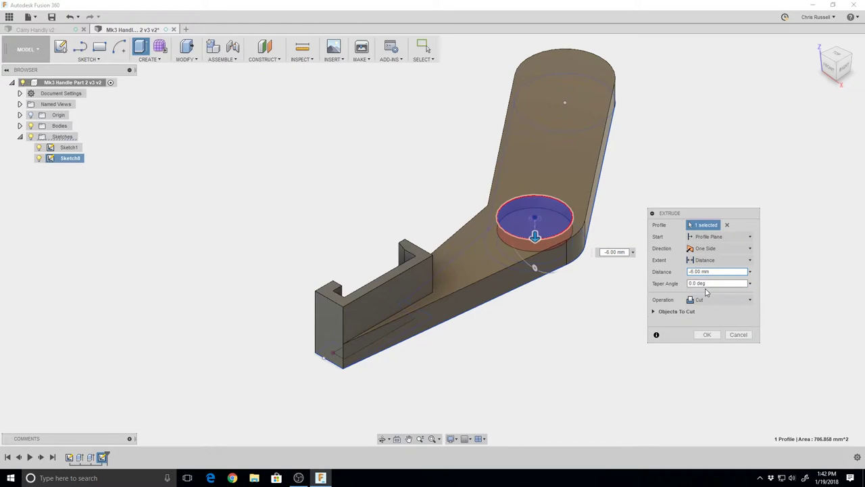
{"action": "left_click", "coordinate": [707, 334]}
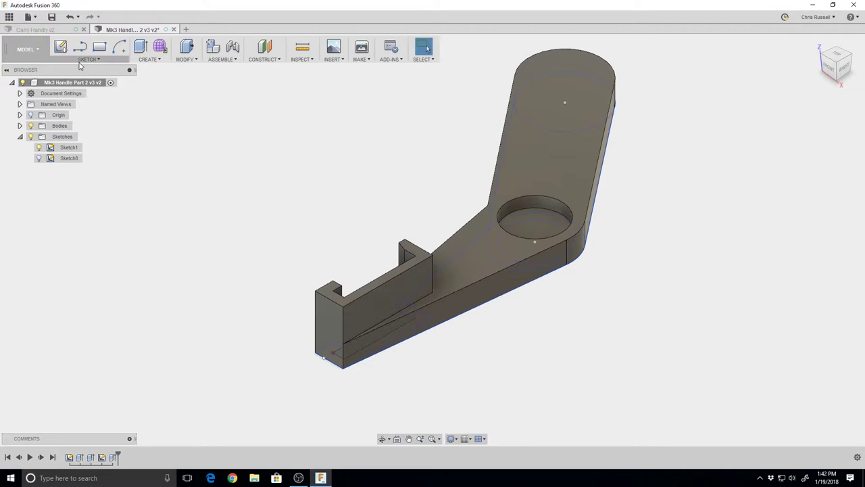
Create a sketch on the handle's top face with a circle in the upper rounded end
{"action": "left_click", "coordinate": [88, 59]}
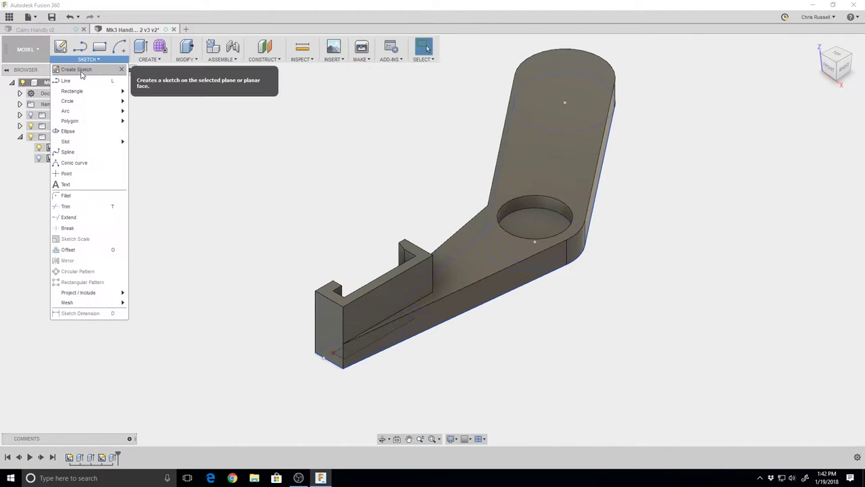
{"action": "left_click", "coordinate": [81, 70]}
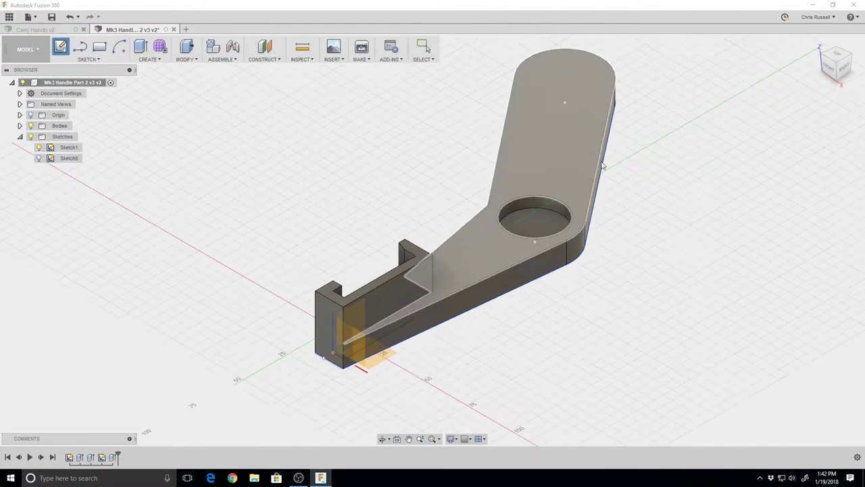
{"action": "left_click", "coordinate": [571, 145]}
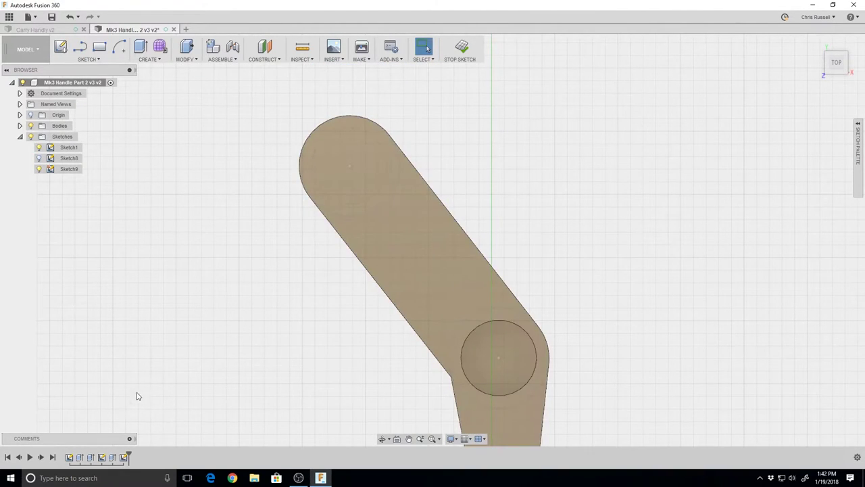
{"action": "key", "text": "c"}
{"action": "left_click", "coordinate": [351, 166]}
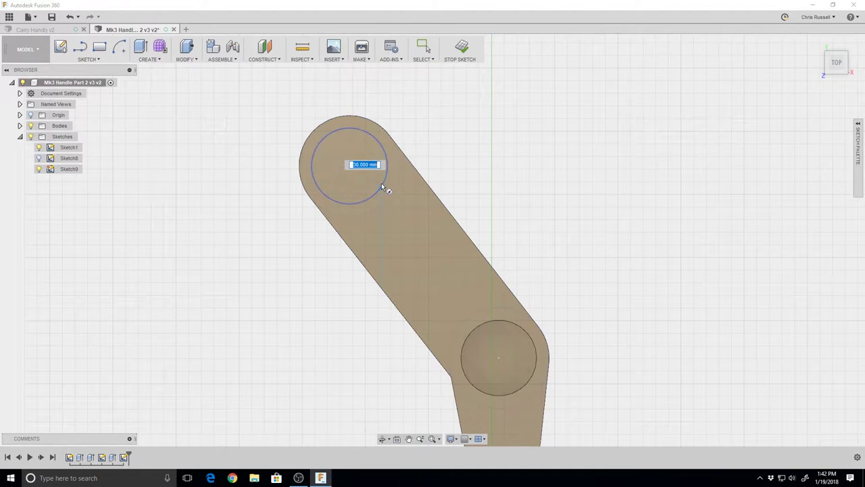
{"action": "left_click", "coordinate": [382, 187]}
Attempt a 180° centre-point arc on the upper circle, then cancel it
{"action": "left_click", "coordinate": [116, 48]}
{"action": "left_click", "coordinate": [350, 166]}
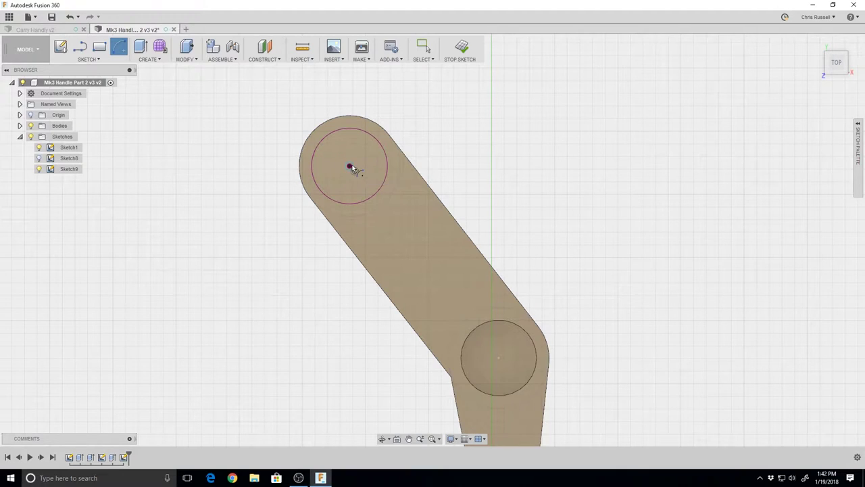
{"action": "left_click", "coordinate": [310, 166]}
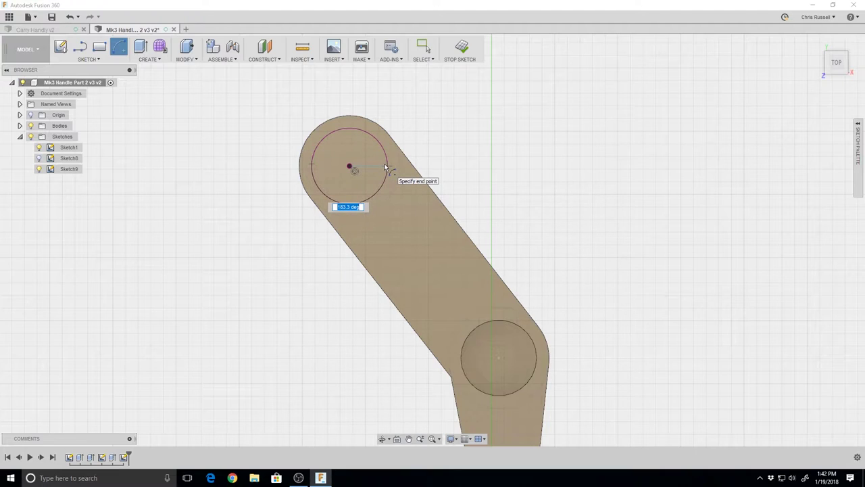
{"action": "type", "text": "180"}
{"action": "key", "text": "BackSpace"}
{"action": "key", "text": "BackSpace"}
{"action": "key", "text": "BackSpace"}
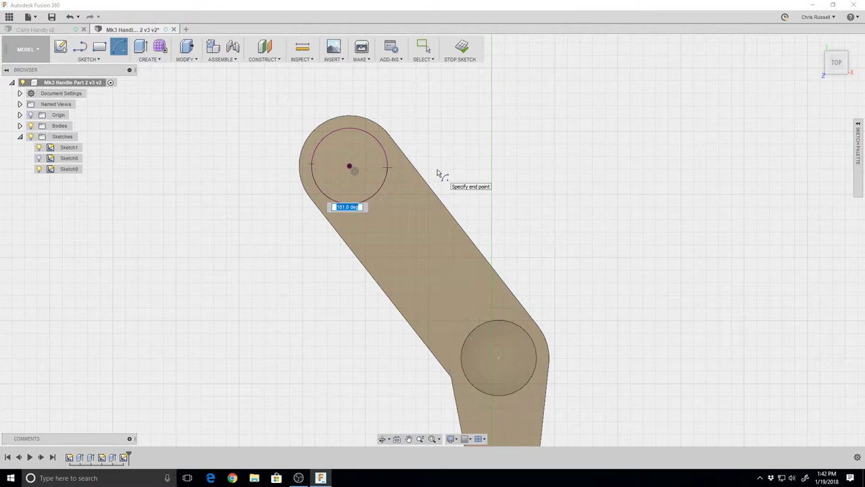
{"action": "type", "text": "180"}
{"action": "key", "text": "Escape"}
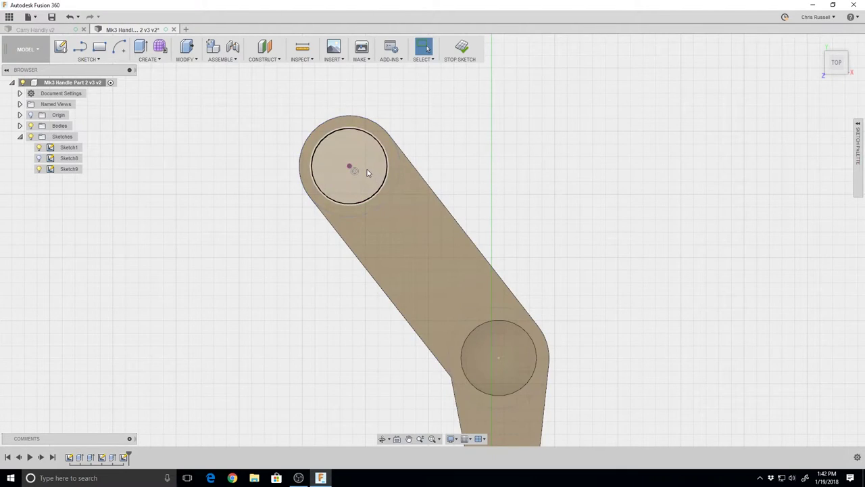
Draw a helper rectangle from the circle centre and a 180° centre-point arc on the upper circle
{"action": "key", "text": "r"}
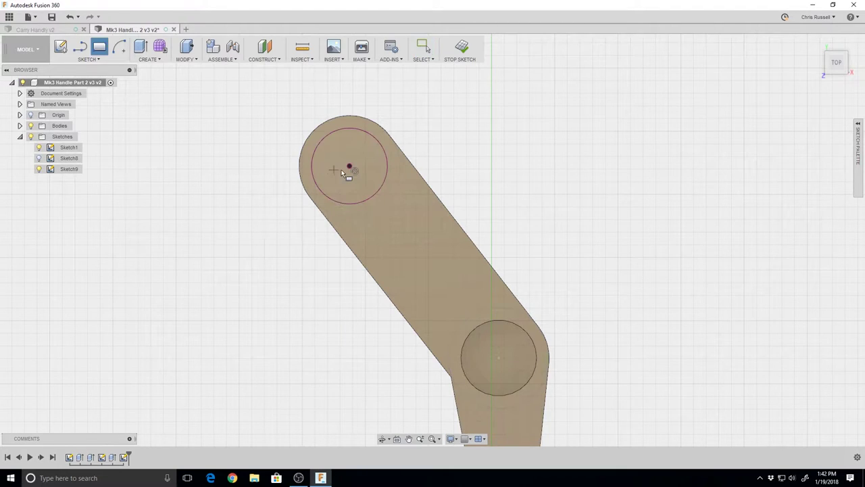
{"action": "left_click", "coordinate": [349, 167]}
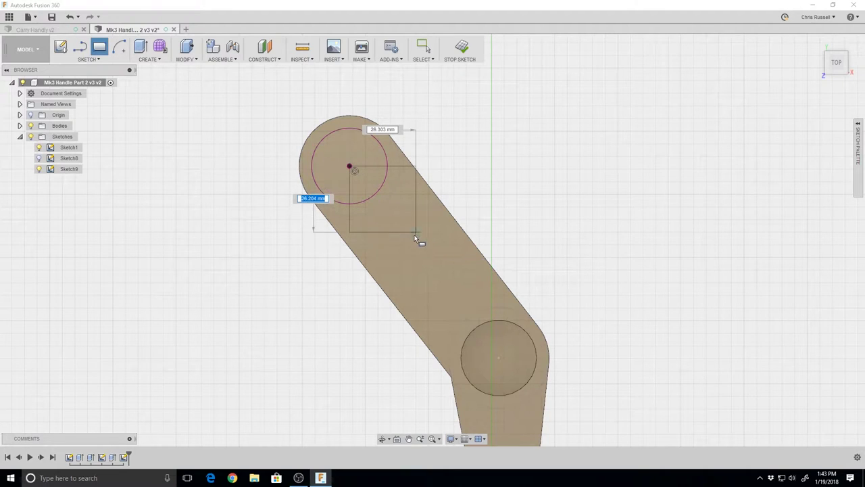
{"action": "left_click", "coordinate": [414, 233]}
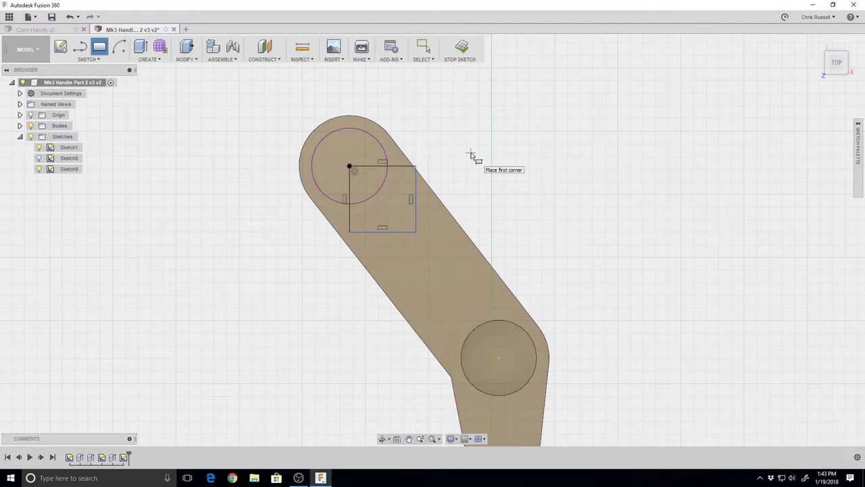
{"action": "left_click", "coordinate": [119, 46]}
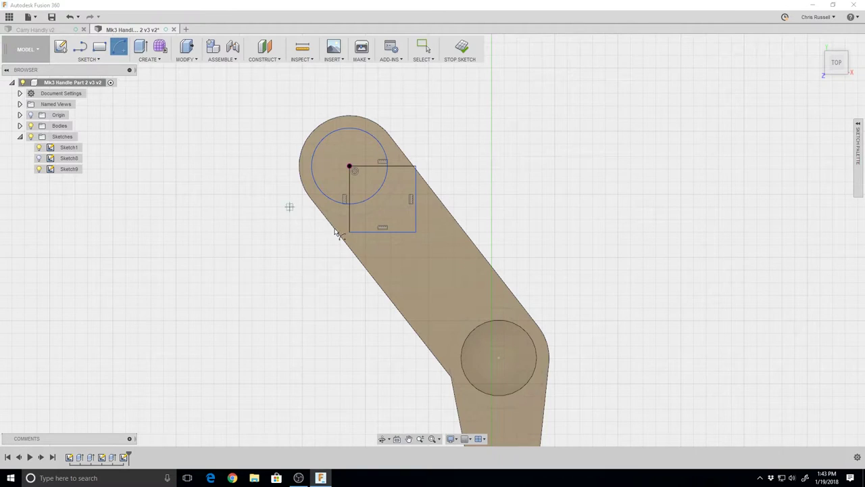
{"action": "left_click", "coordinate": [350, 167]}
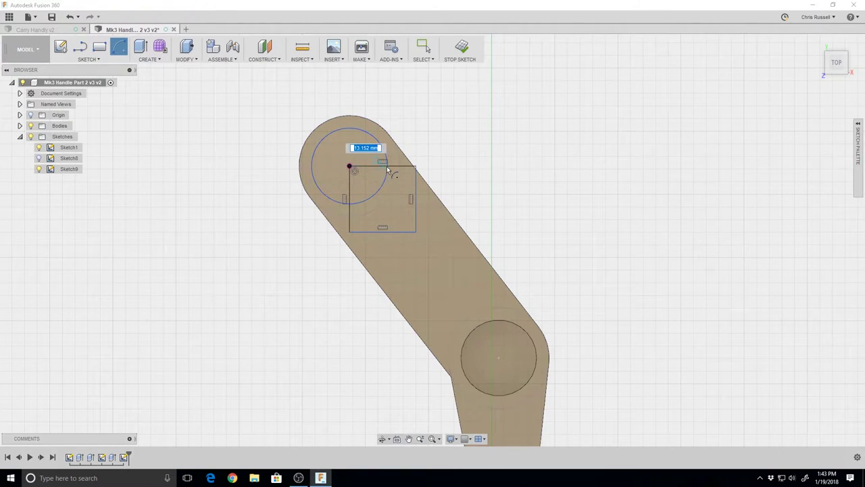
{"action": "left_click", "coordinate": [390, 169]}
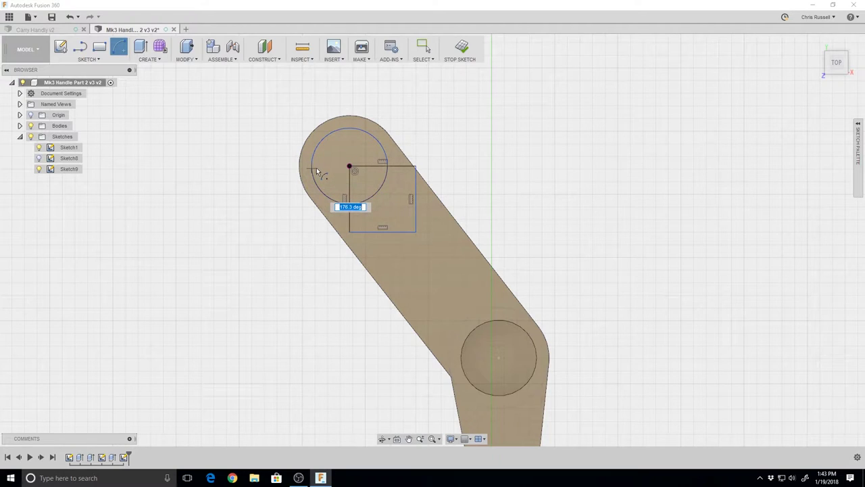
{"action": "type", "text": "180"}
{"action": "key", "text": "Tab"}
{"action": "key", "text": "Return"}
{"action": "key", "text": "Escape"}
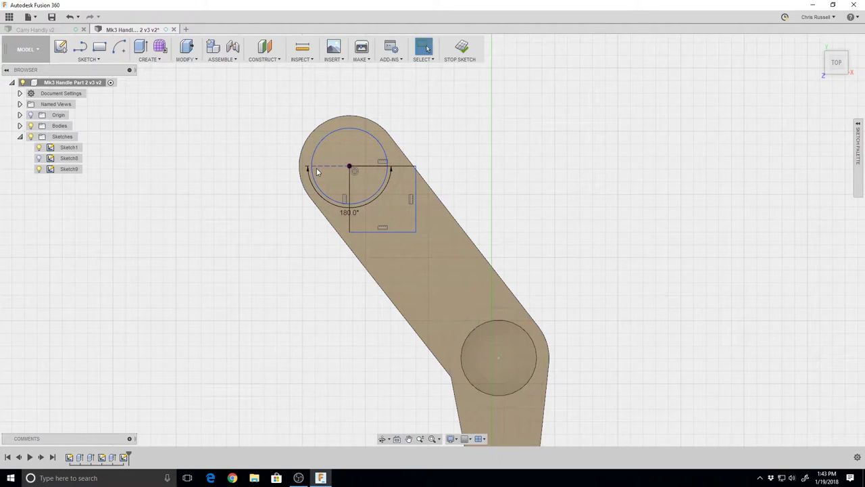
Delete the helper rectangle lines and move the 180° angle dimension clear of the handle
{"action": "left_click", "coordinate": [367, 134]}
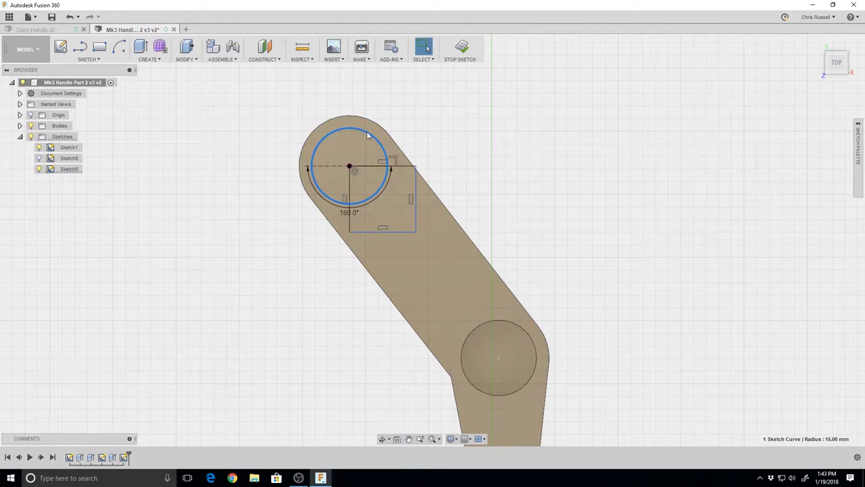
{"action": "key", "text": "Escape"}
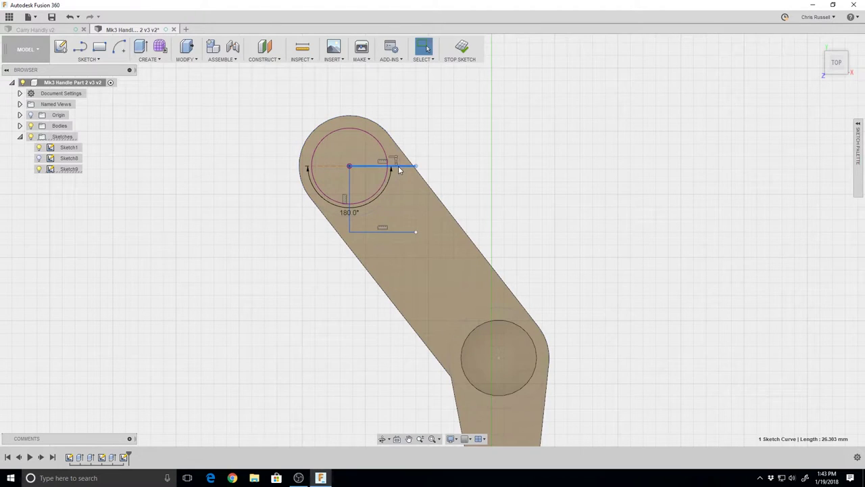
{"action": "left_click", "coordinate": [365, 233]}
{"action": "key", "text": "Escape"}
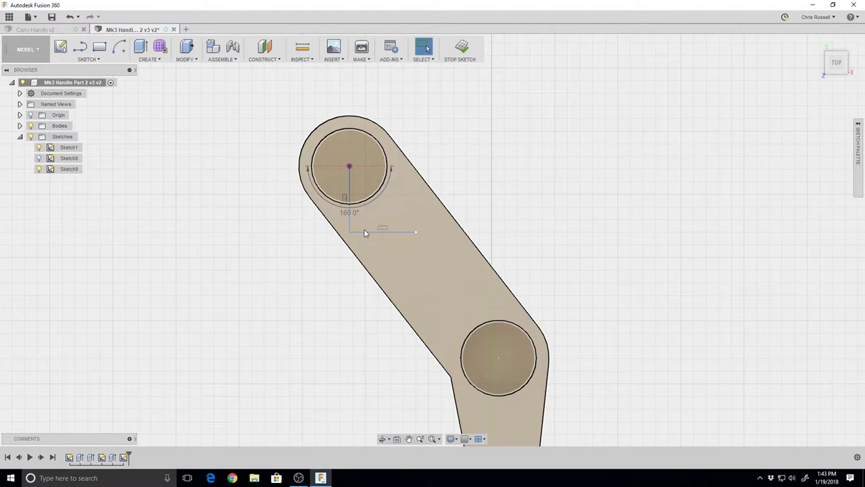
{"action": "left_click", "coordinate": [366, 232]}
{"action": "key", "text": "Delete"}
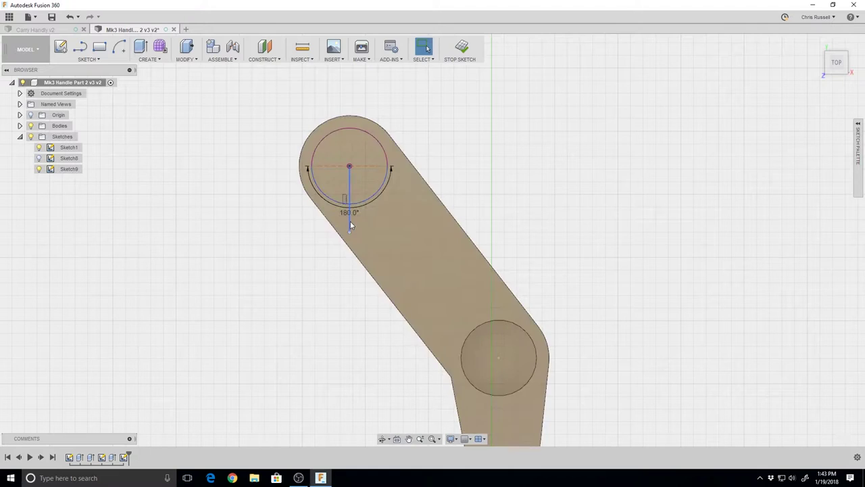
{"action": "left_click", "coordinate": [348, 220]}
{"action": "key", "text": "Delete"}
{"action": "left_click_drag", "start_coordinate": [351, 213], "coordinate": [347, 271]}
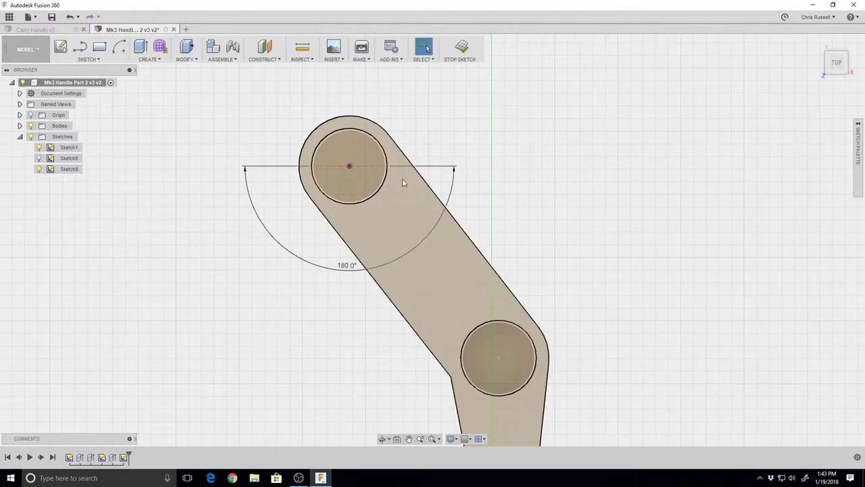
Offset the half-circle arc outward by 5 mm
{"action": "left_click", "coordinate": [86, 60]}
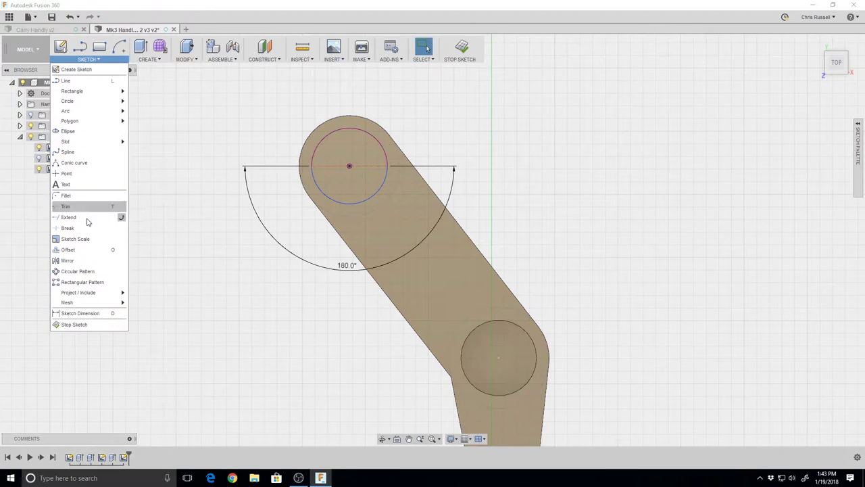
{"action": "left_click", "coordinate": [68, 250]}
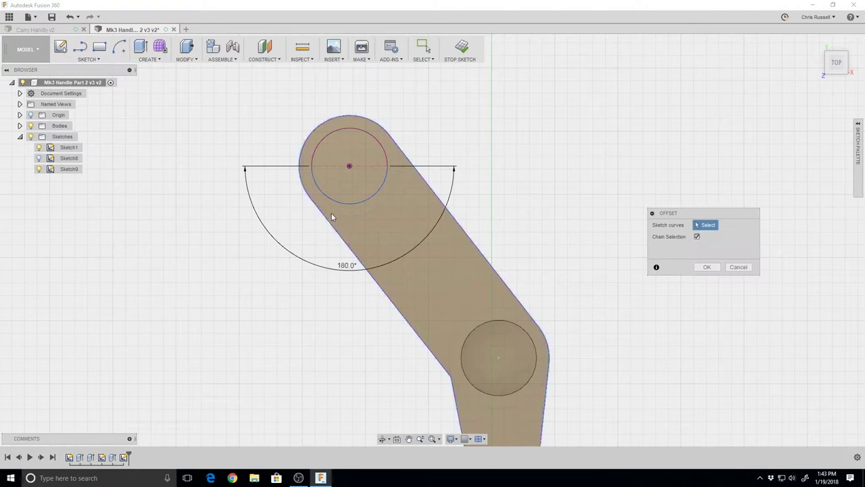
{"action": "left_click", "coordinate": [360, 204]}
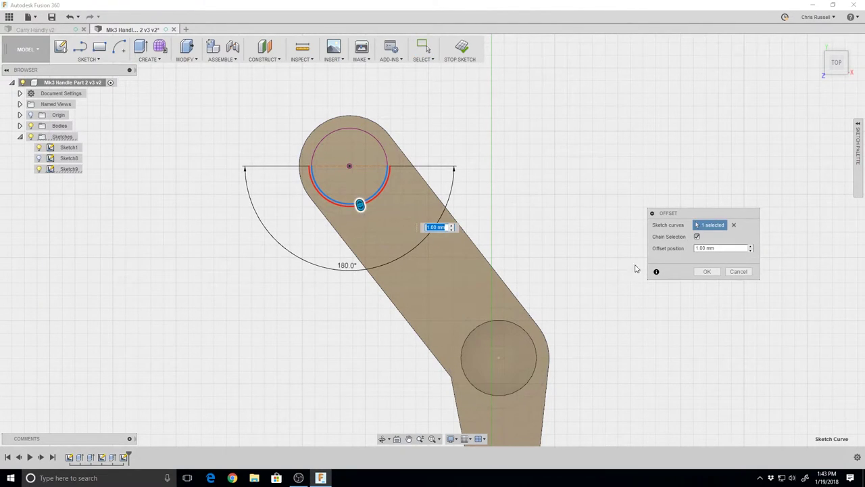
{"action": "left_click", "coordinate": [698, 248]}
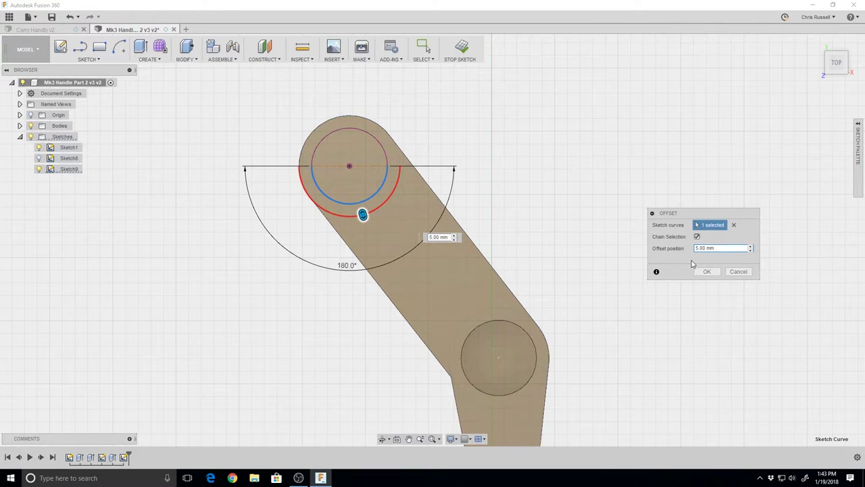
{"action": "left_click", "coordinate": [707, 272]}
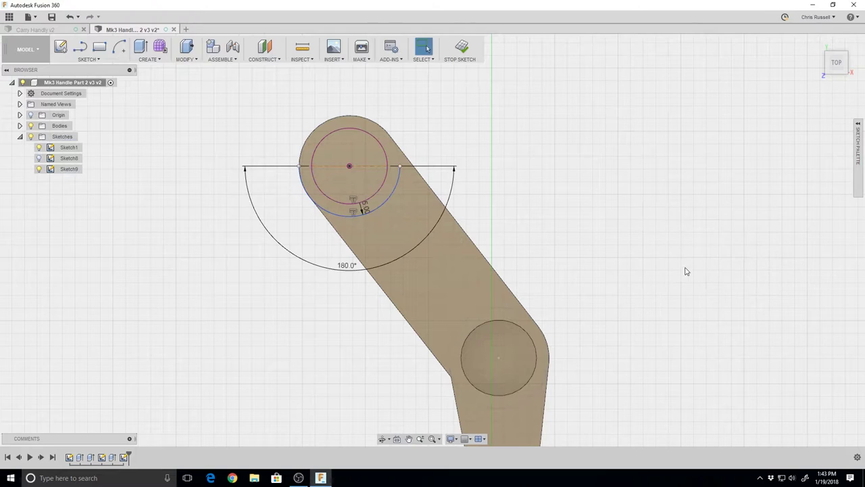
Draw lines joining the ends of the two arcs to close the C-shape
{"action": "key", "text": "l"}
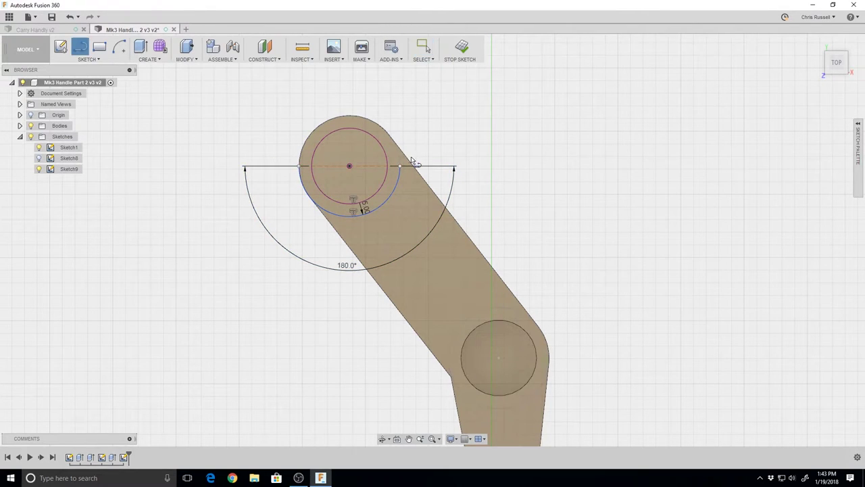
{"action": "left_click", "coordinate": [299, 167]}
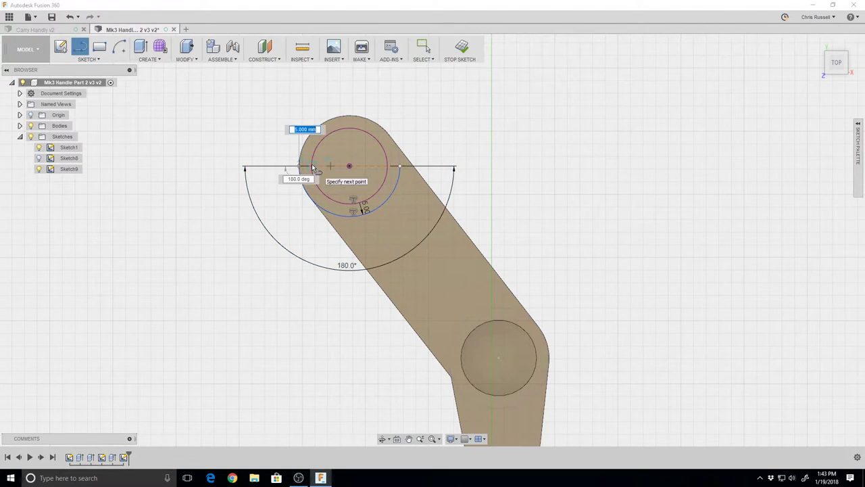
{"action": "left_click", "coordinate": [398, 166]}
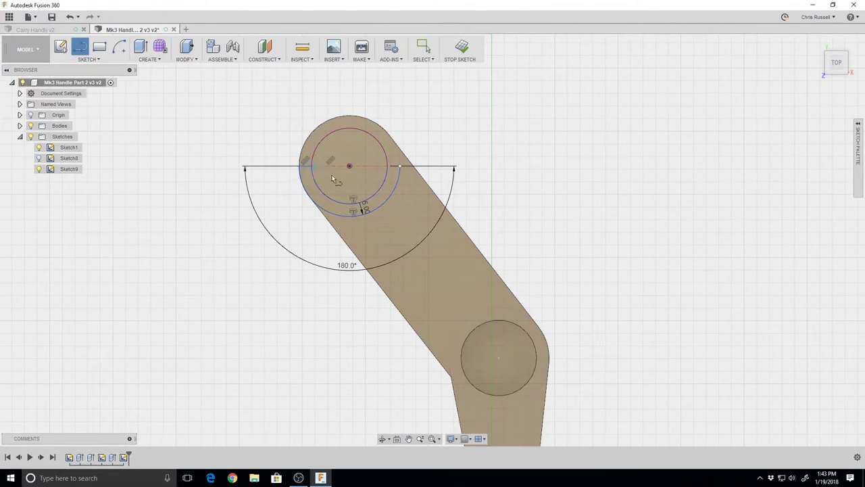
{"action": "left_click", "coordinate": [398, 166]}
{"action": "key", "text": "Escape"}
Extrude the C-shaped ring profile 10 mm upward, joined to the handle body
{"action": "left_click", "coordinate": [461, 46]}
{"action": "key", "text": "e"}
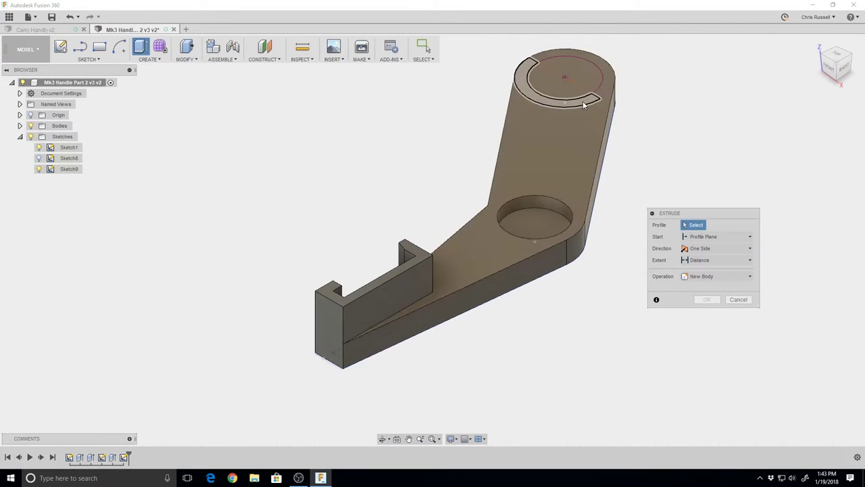
{"action": "left_click", "coordinate": [582, 103]}
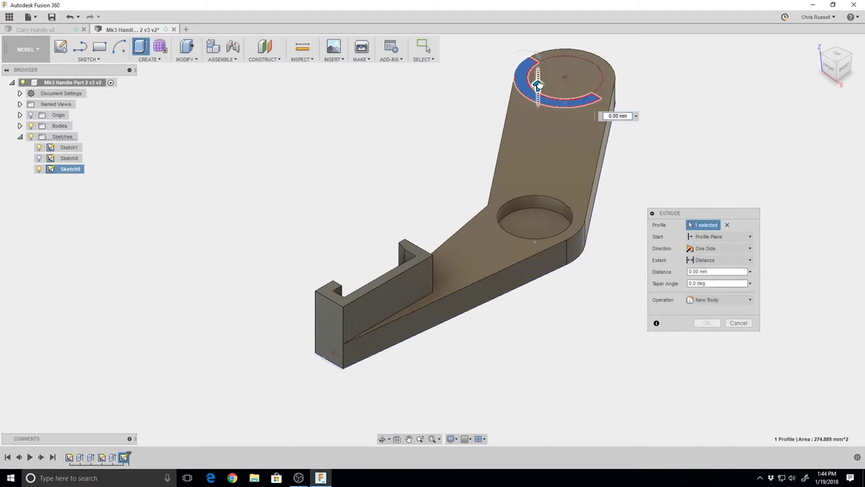
{"action": "left_click_drag", "start_coordinate": [537, 76], "coordinate": [540, 64]}
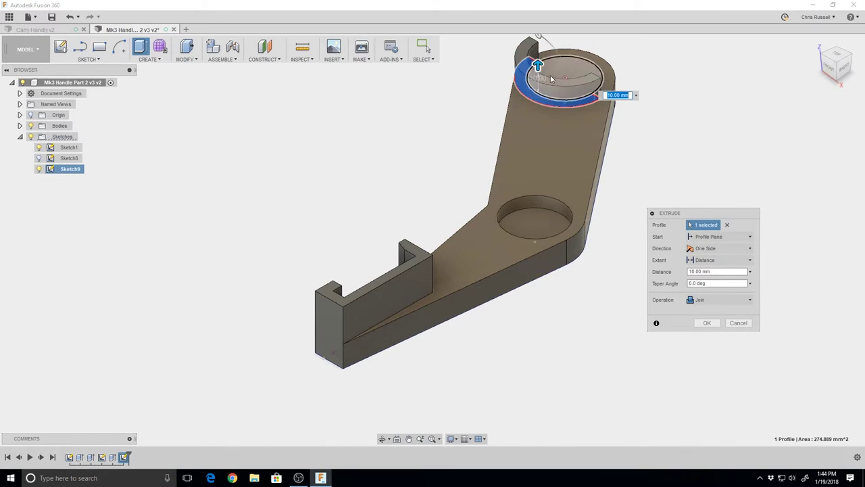
{"action": "left_click", "coordinate": [707, 322]}
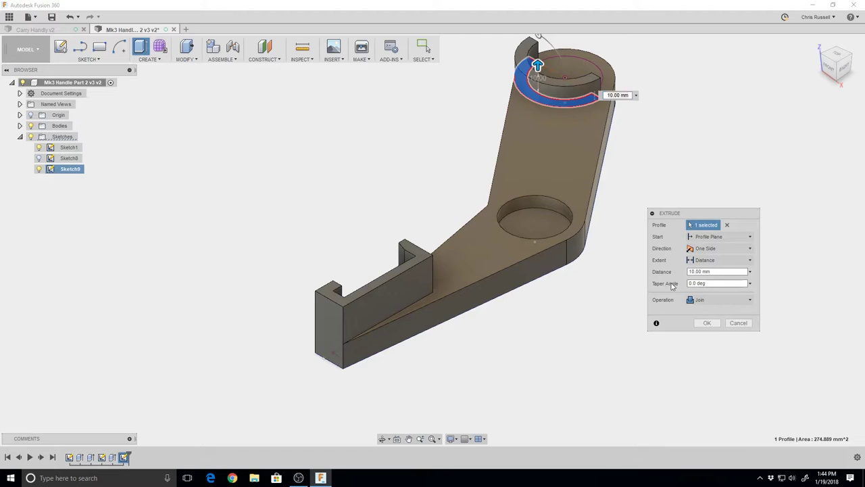
{"action": "left_click", "coordinate": [707, 322]}
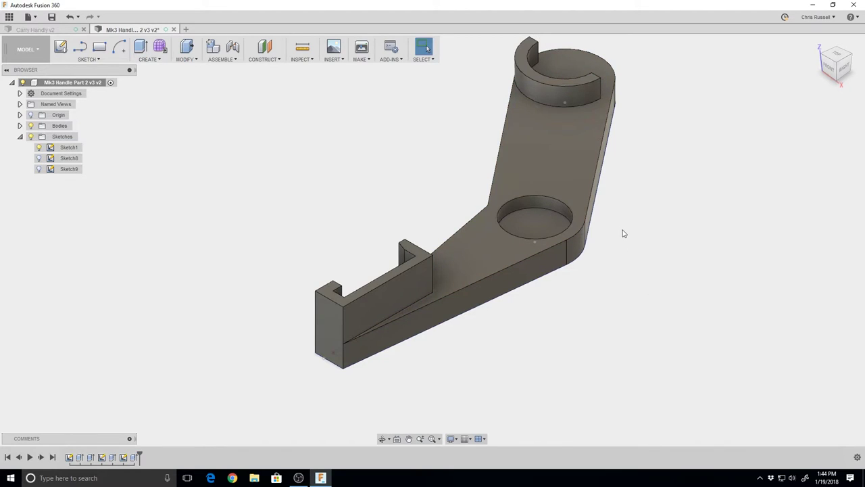
{"action": "scroll", "coordinate": [643, 264], "scroll_direction": "down", "scroll_amount": 1}
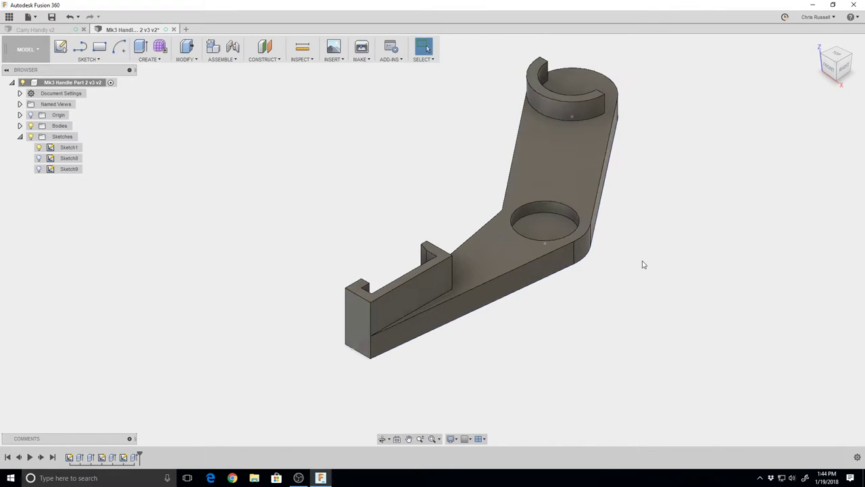
{"action": "left_click", "coordinate": [187, 59]}
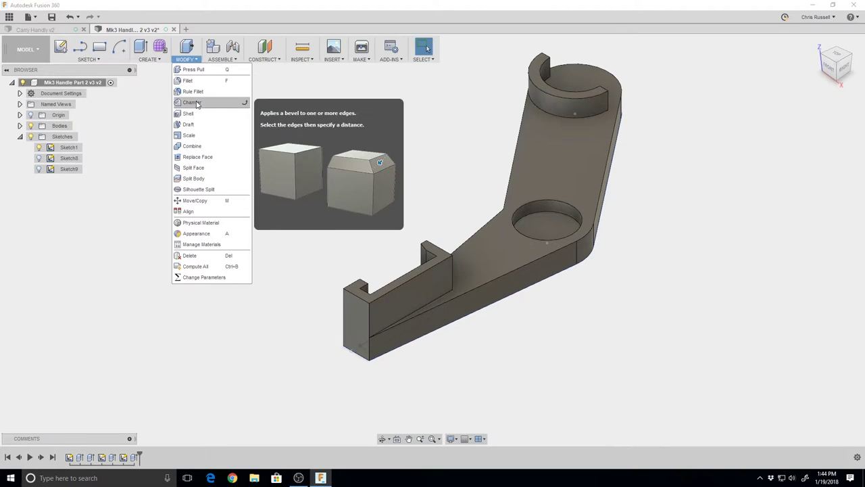
{"action": "left_click", "coordinate": [196, 102]}
{"action": "left_click", "coordinate": [832, 68]}
{"action": "left_click", "coordinate": [838, 82]}
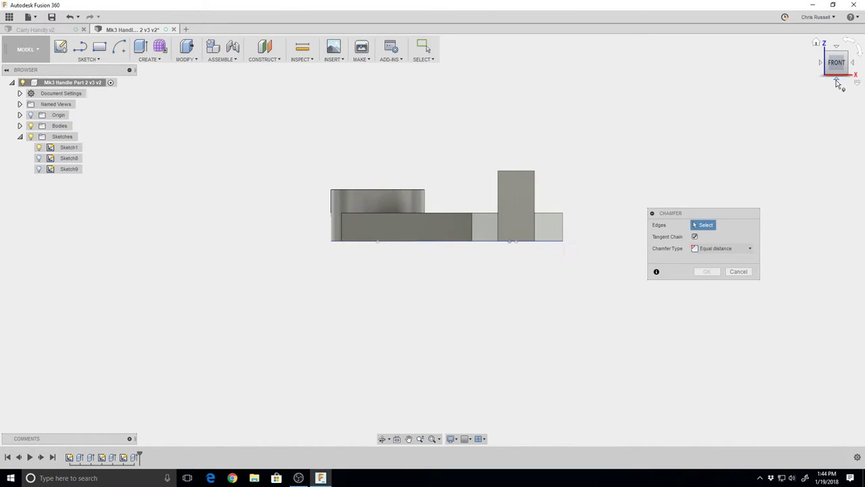
{"action": "left_click", "coordinate": [449, 282]}
{"action": "left_click", "coordinate": [490, 174]}
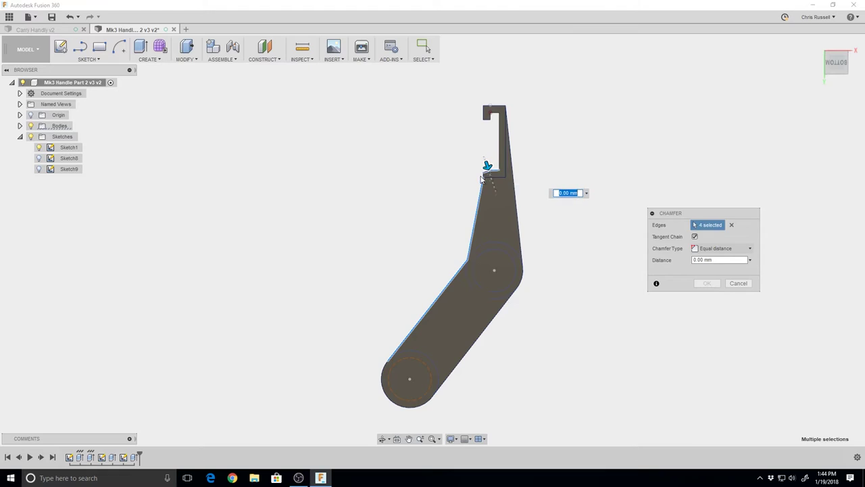
{"action": "left_click", "coordinate": [496, 169]}
{"action": "left_click", "coordinate": [485, 120]}
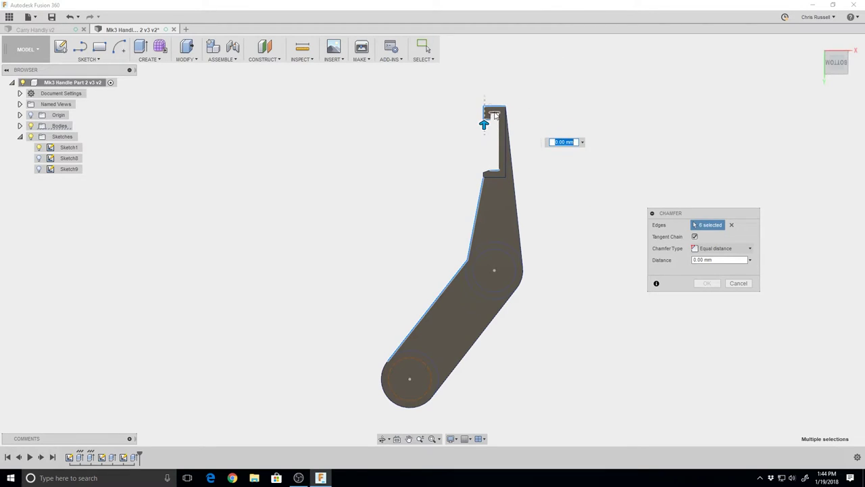
{"action": "left_click", "coordinate": [486, 119]}
{"action": "left_click", "coordinate": [488, 173]}
{"action": "left_click", "coordinate": [486, 174]}
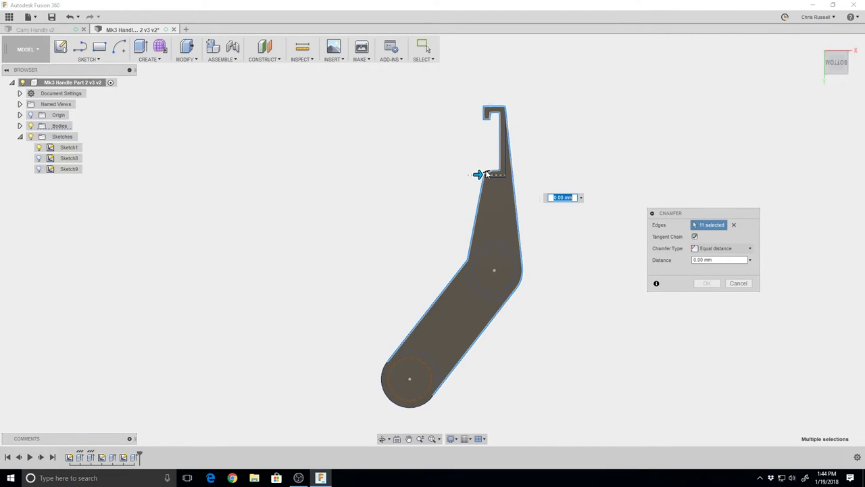
{"action": "left_click", "coordinate": [404, 406]}
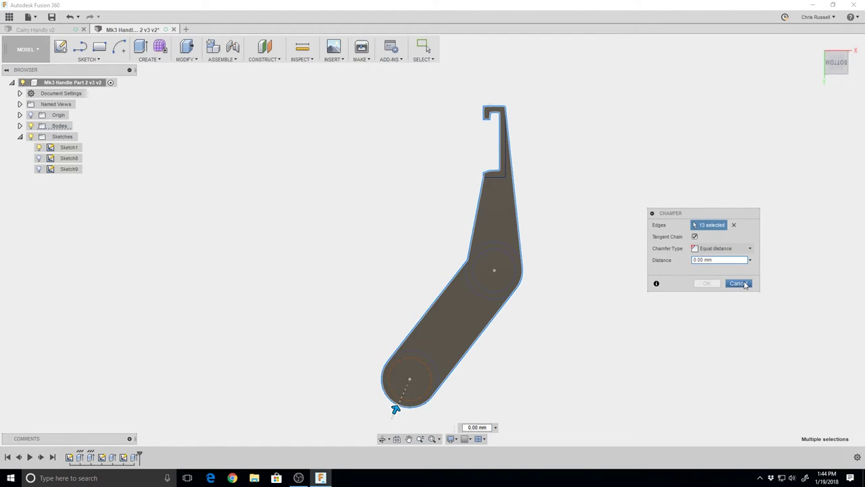
{"action": "left_click", "coordinate": [738, 283]}
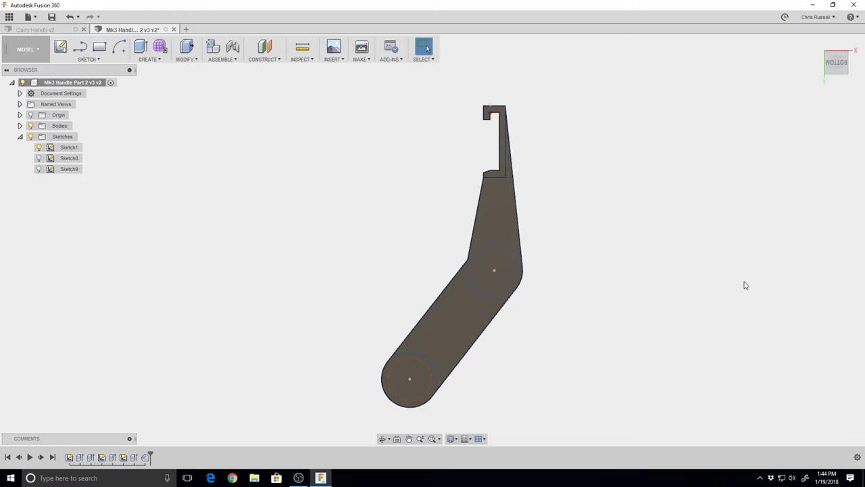
Chamfer the handle's top outline and tab edges, 15 edges in all, at 0.40 mm
{"action": "left_click", "coordinate": [816, 45]}
{"action": "left_click", "coordinate": [186, 59]}
{"action": "left_click", "coordinate": [186, 106]}
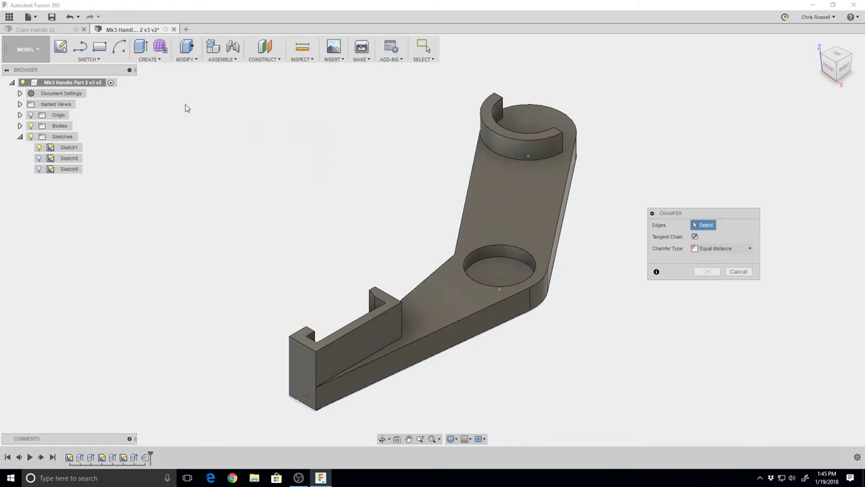
{"action": "left_click", "coordinate": [443, 265]}
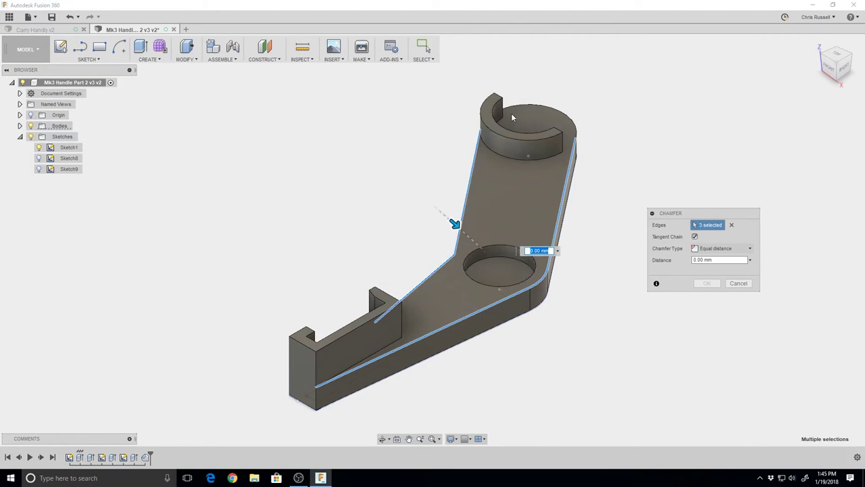
{"action": "left_click", "coordinate": [369, 295]}
{"action": "left_click", "coordinate": [377, 296]}
{"action": "left_click", "coordinate": [290, 341]}
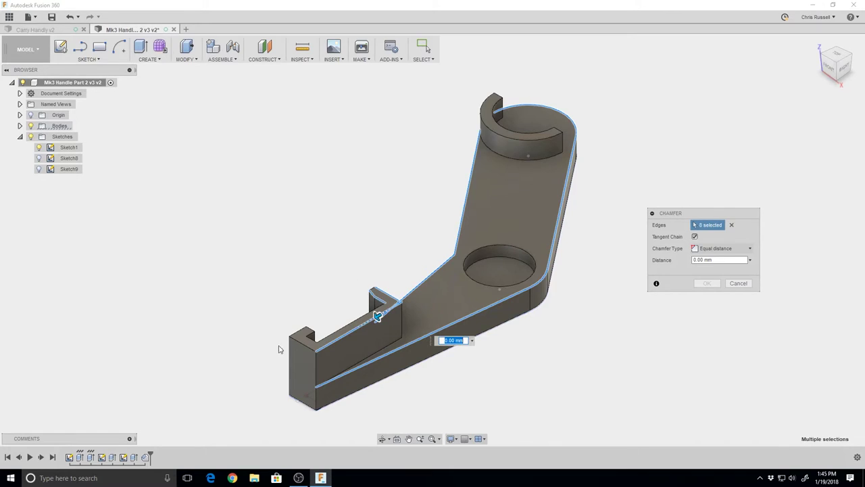
{"action": "left_click", "coordinate": [308, 331]}
{"action": "left_click", "coordinate": [306, 336]}
{"action": "left_click", "coordinate": [312, 340]}
{"action": "left_click", "coordinate": [373, 294]}
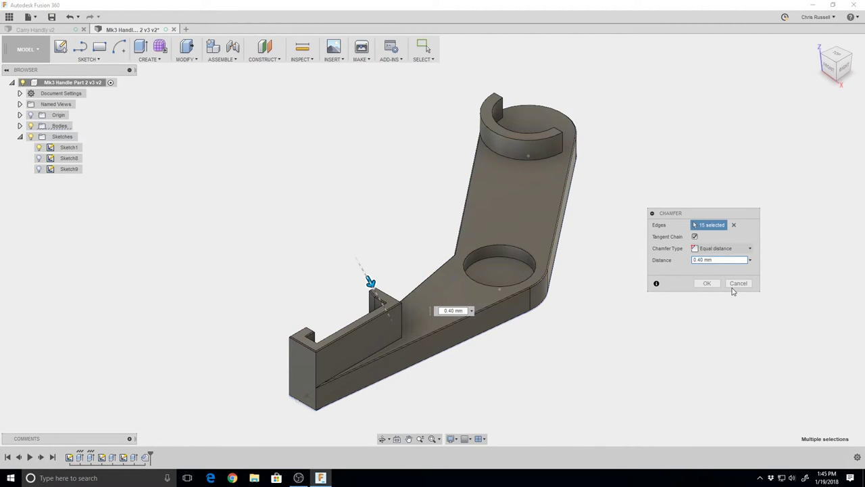
{"action": "left_click", "coordinate": [707, 284]}
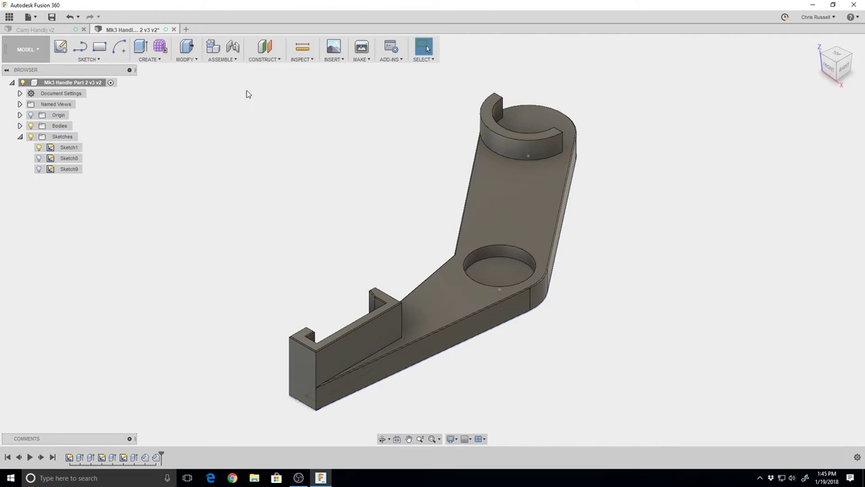
Start a fillet on the three front vertical edges and the two notch edges on the top ring
{"action": "left_click", "coordinate": [192, 60]}
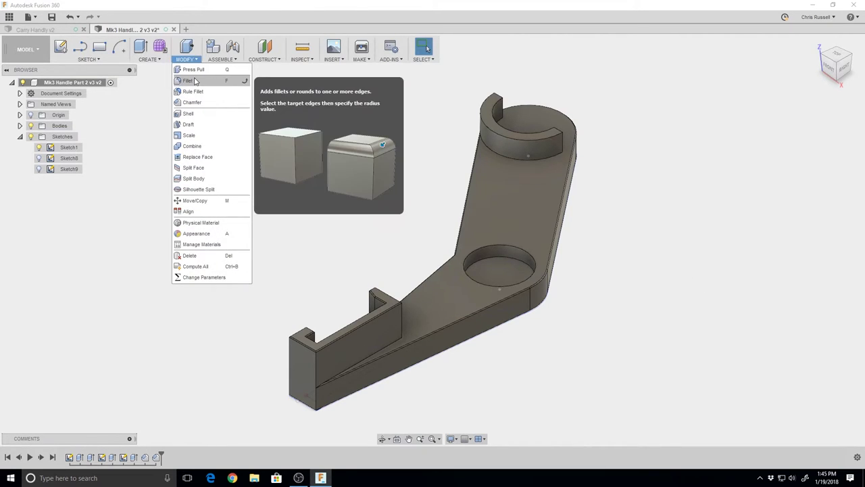
{"action": "left_click", "coordinate": [193, 81]}
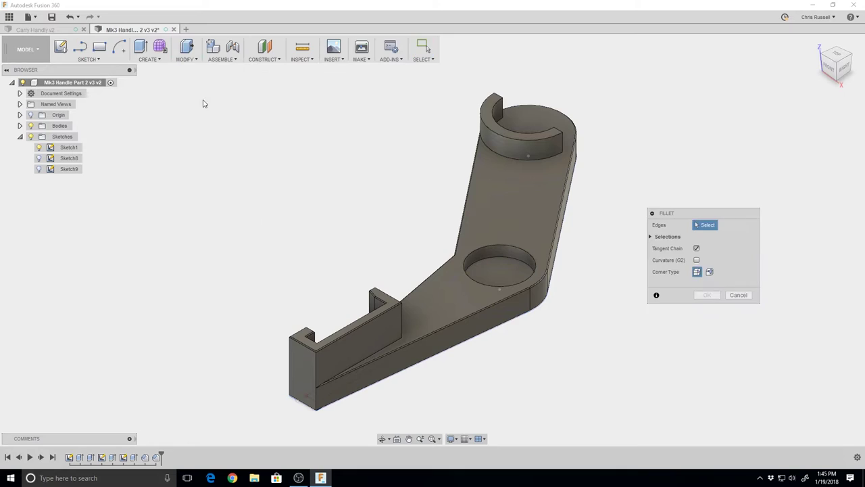
{"action": "left_click", "coordinate": [317, 367]}
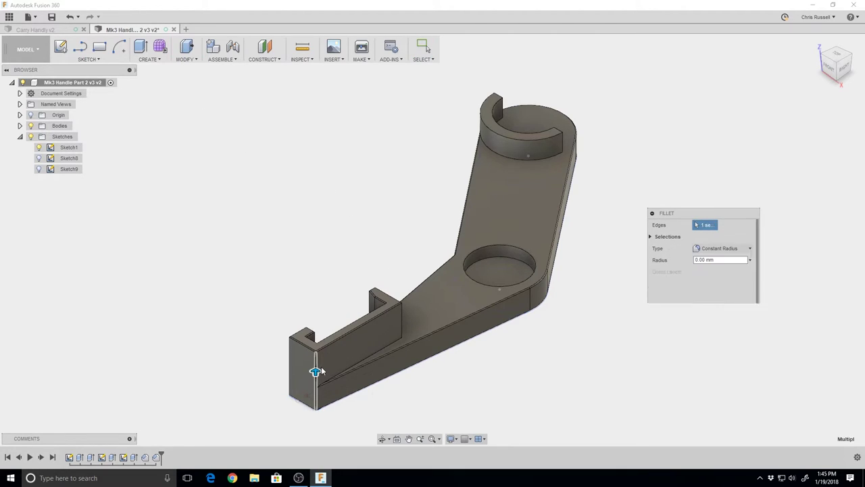
{"action": "left_click", "coordinate": [400, 318]}
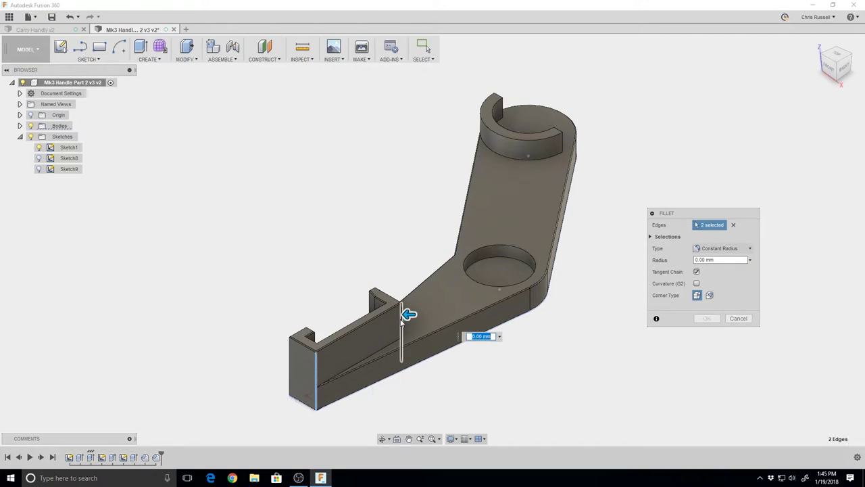
{"action": "left_click", "coordinate": [291, 366]}
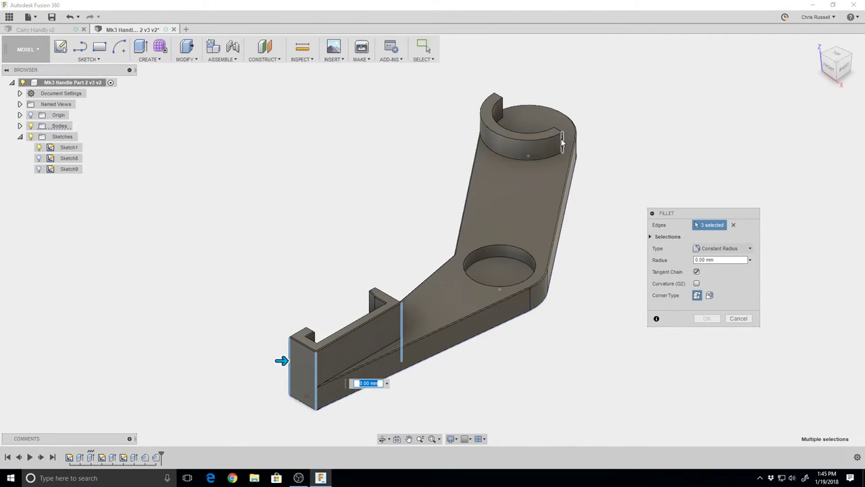
{"action": "left_click", "coordinate": [561, 142]}
{"action": "left_click", "coordinate": [502, 107]}
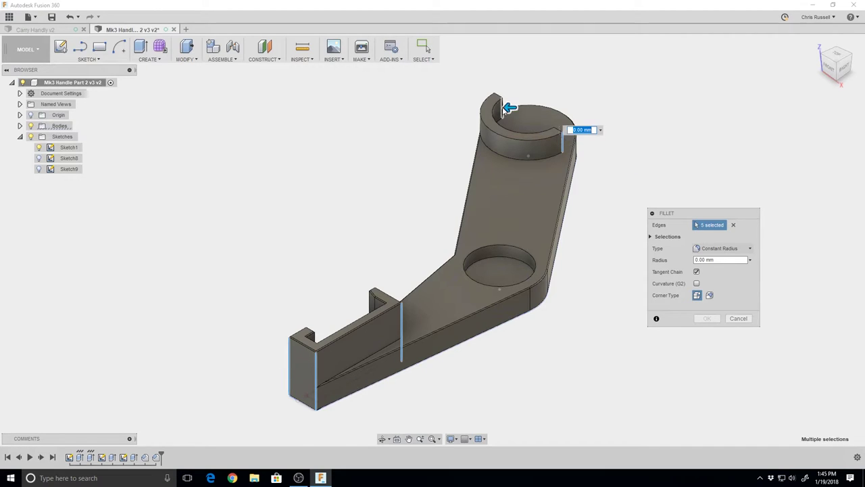
Add the slot tab, rounded-end and last vertical edges, then apply a 1 mm fillet to all eight
{"action": "left_click", "coordinate": [828, 61]}
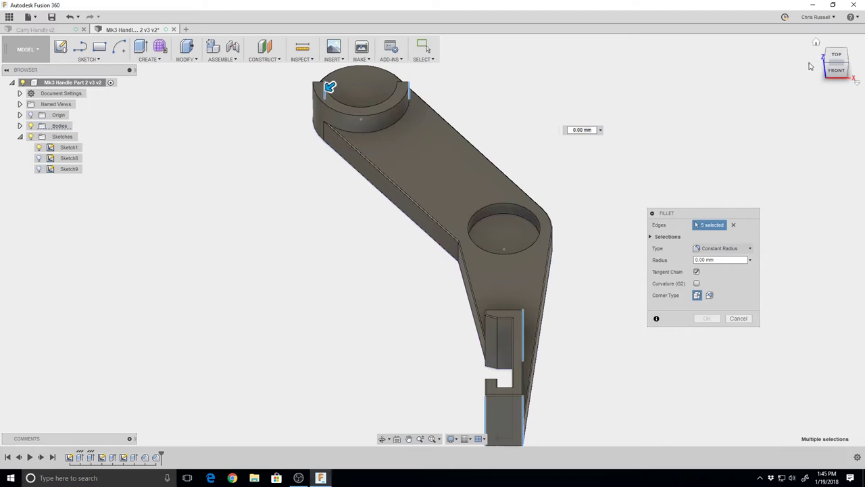
{"action": "left_click", "coordinate": [825, 63]}
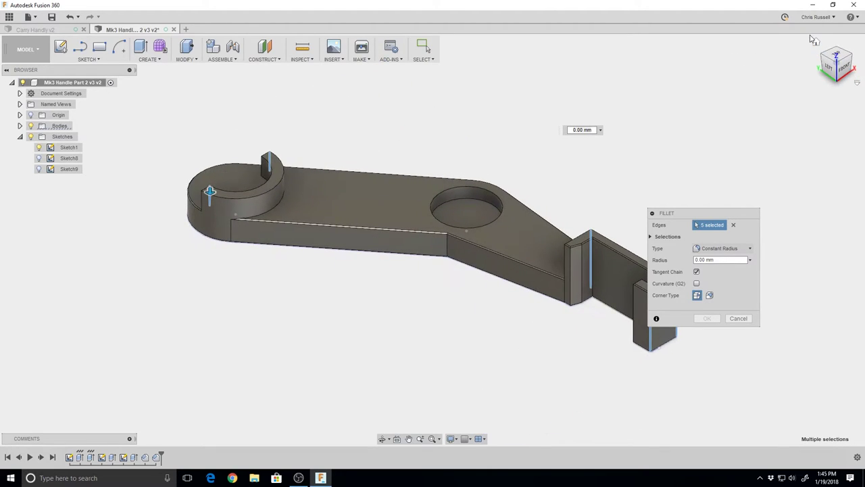
{"action": "left_click", "coordinate": [263, 168]}
{"action": "left_click", "coordinate": [206, 202]}
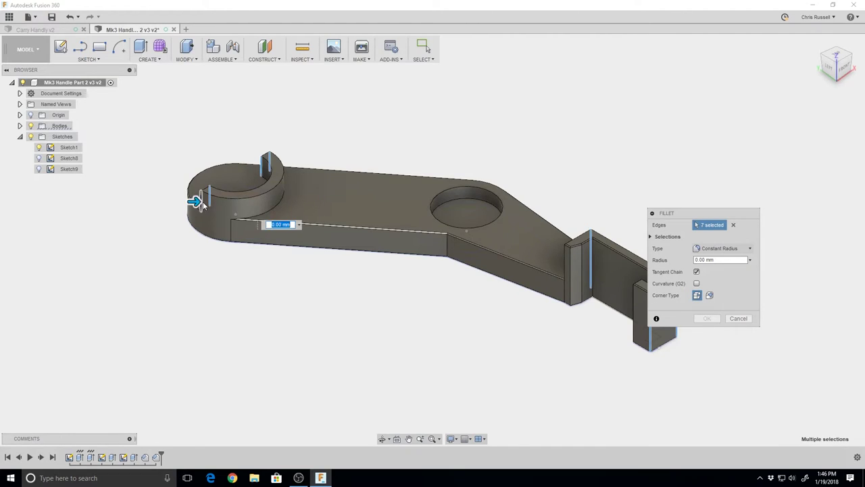
{"action": "left_click", "coordinate": [562, 260]}
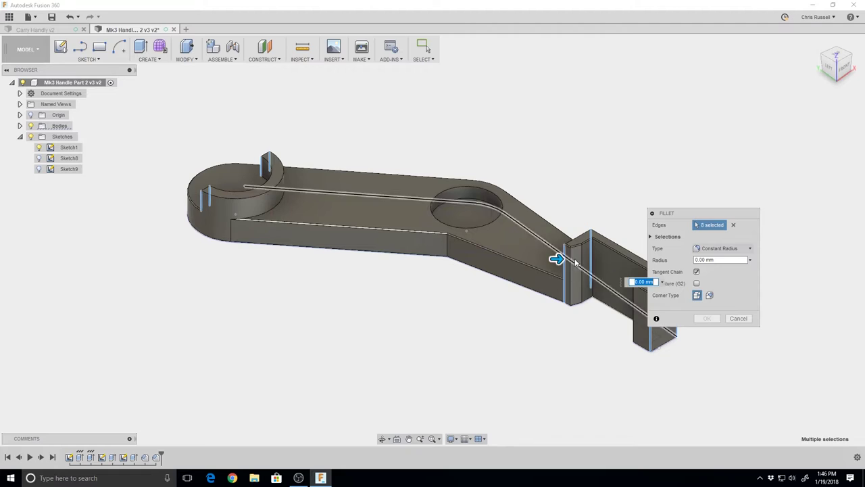
{"action": "left_click_drag", "start_coordinate": [695, 219], "coordinate": [695, 85]}
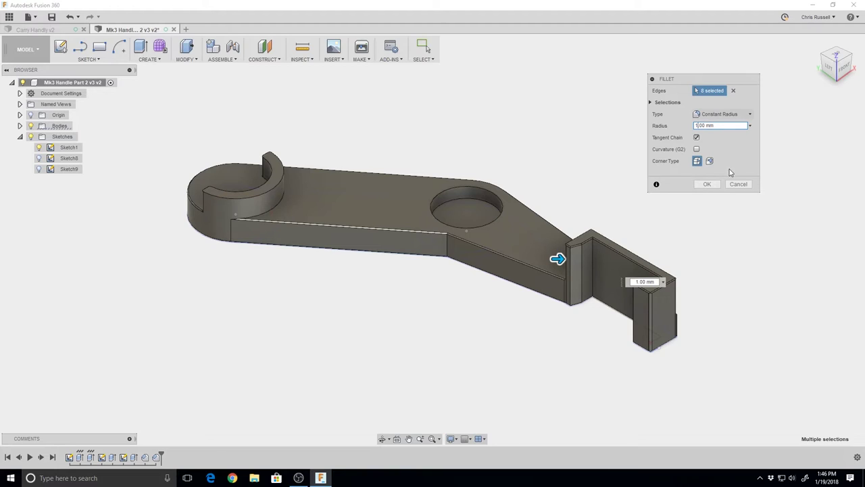
{"action": "left_click", "coordinate": [697, 185]}
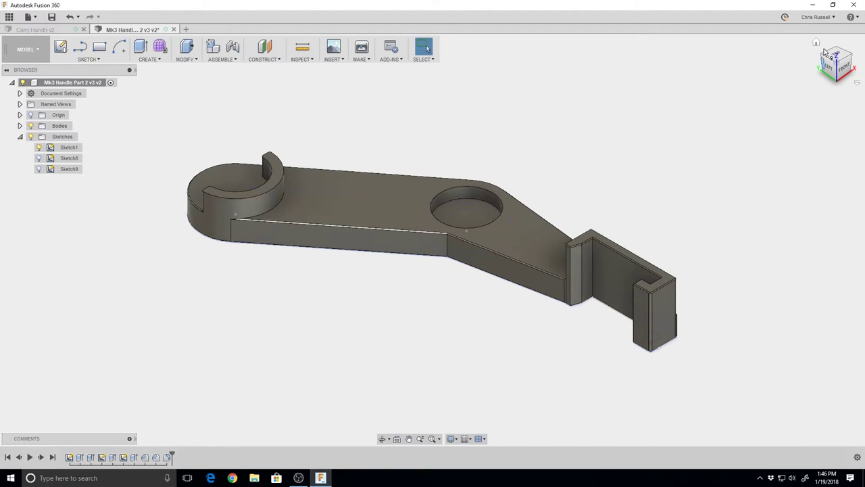
Export the handle body through 3D Print as an STL file saved to the Desktop, skipping the print utility
{"action": "left_click", "coordinate": [816, 44]}
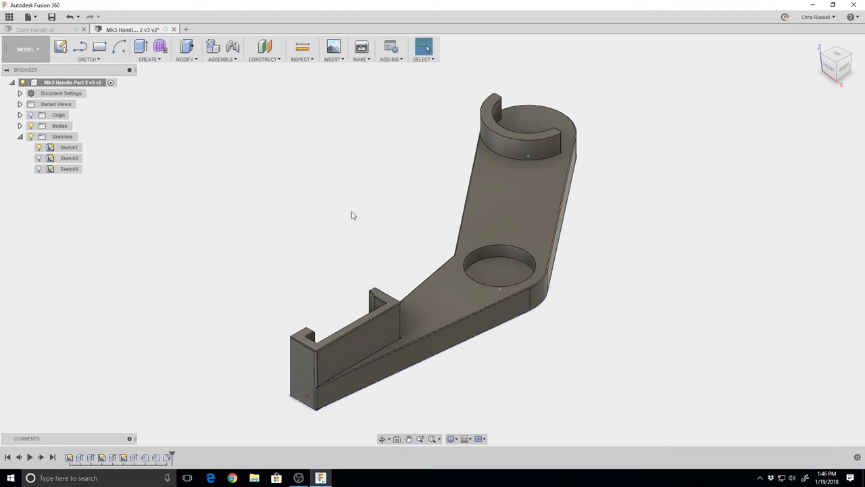
{"action": "left_click", "coordinate": [361, 59]}
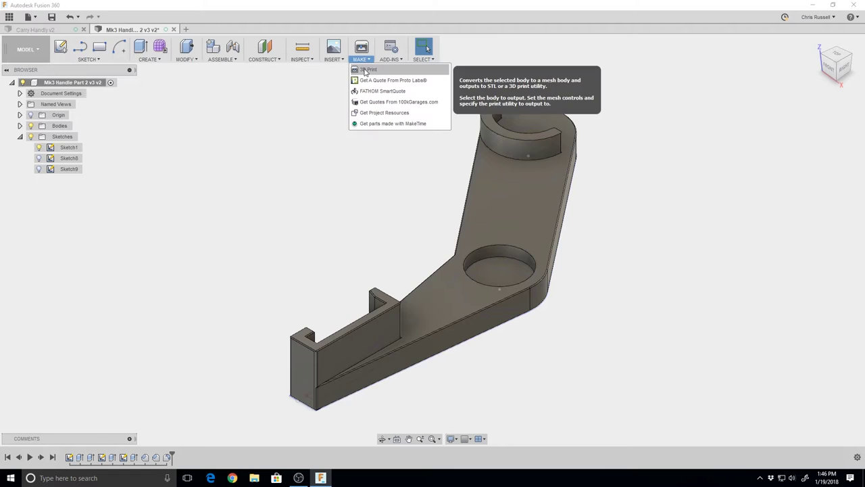
{"action": "left_click", "coordinate": [367, 71]}
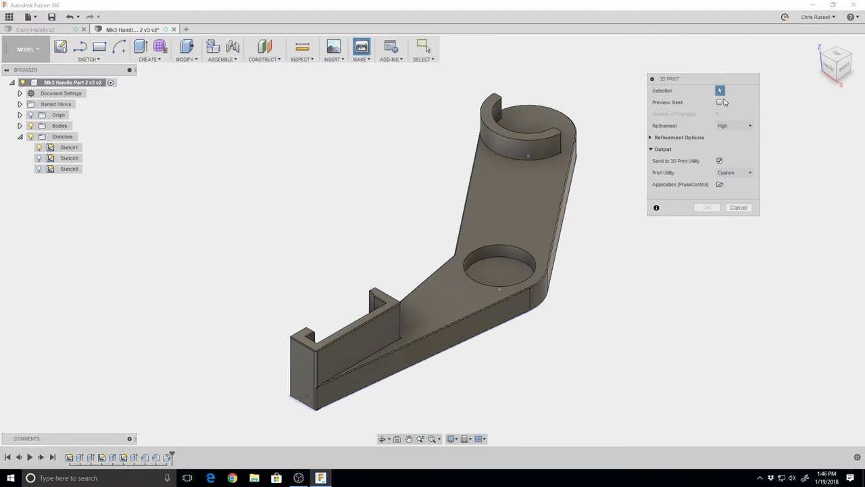
{"action": "left_click", "coordinate": [720, 161]}
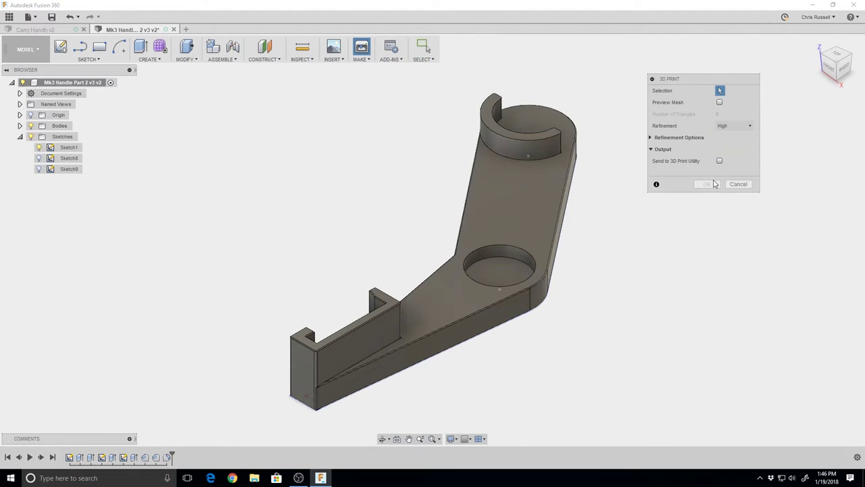
{"action": "left_click", "coordinate": [67, 126]}
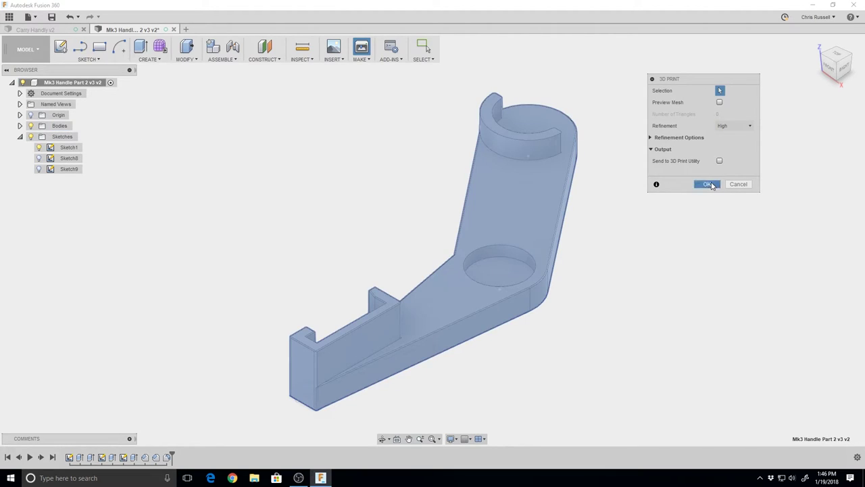
{"action": "left_click", "coordinate": [707, 184]}
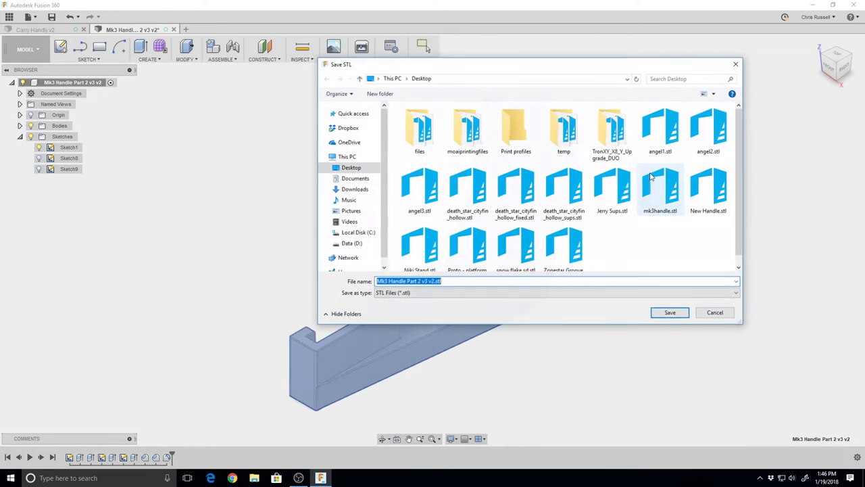
{"action": "left_click", "coordinate": [669, 313]}
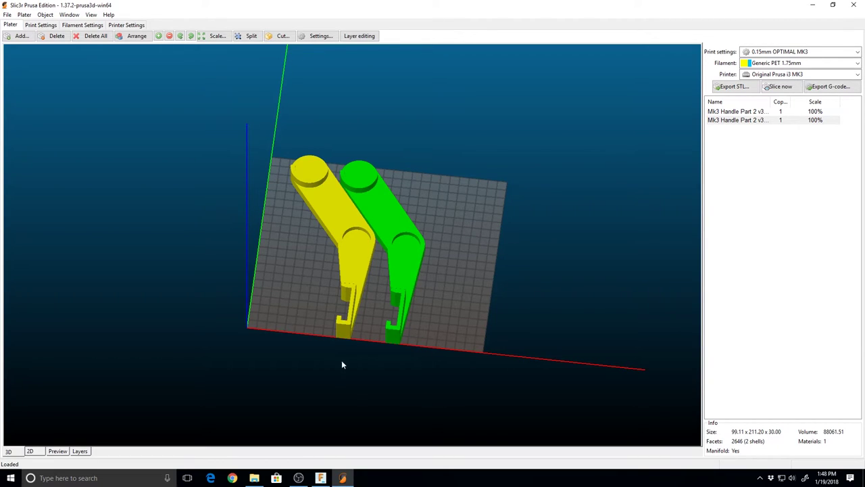
Mirror the back handle along the X axis and auto-arrange both parts so they no longer overlap
{"action": "left_click_drag", "start_coordinate": [341, 365], "coordinate": [348, 343]}
{"action": "right_click", "coordinate": [386, 201]}
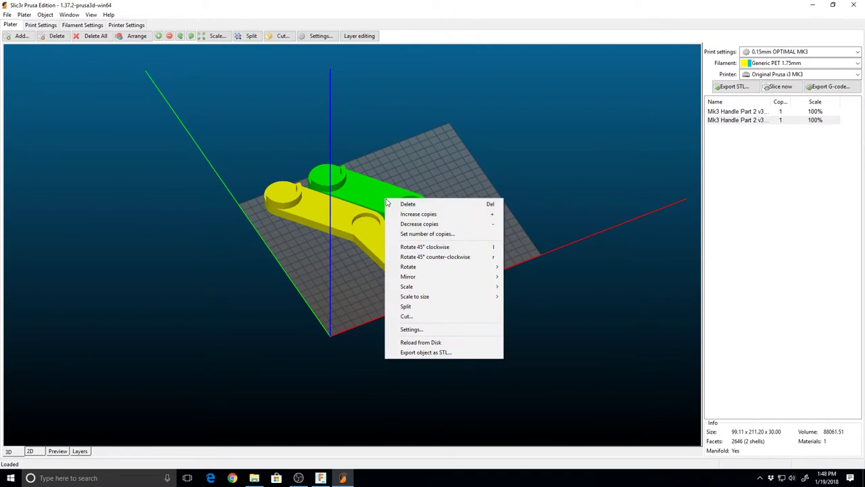
{"action": "mouse_move", "coordinate": [465, 278]}
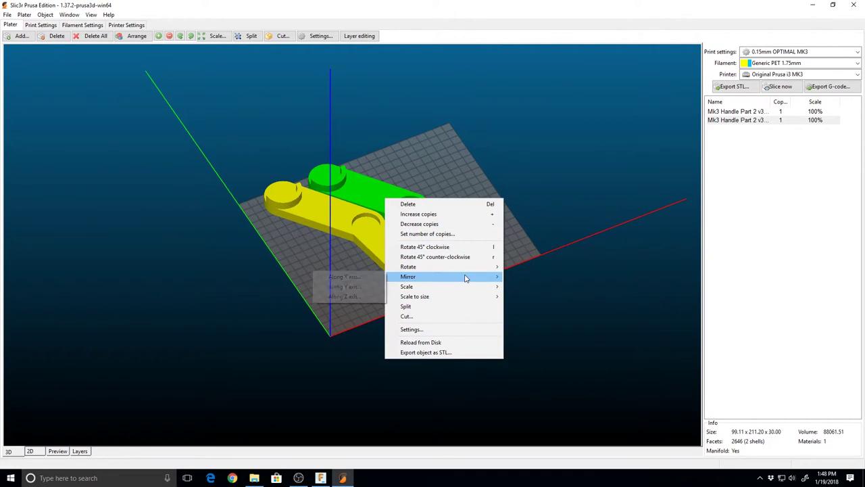
{"action": "left_click", "coordinate": [365, 278]}
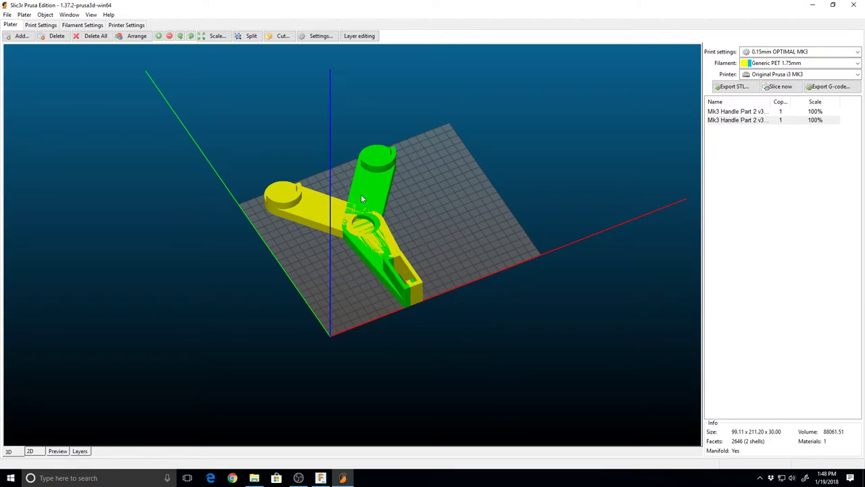
{"action": "left_click", "coordinate": [136, 36]}
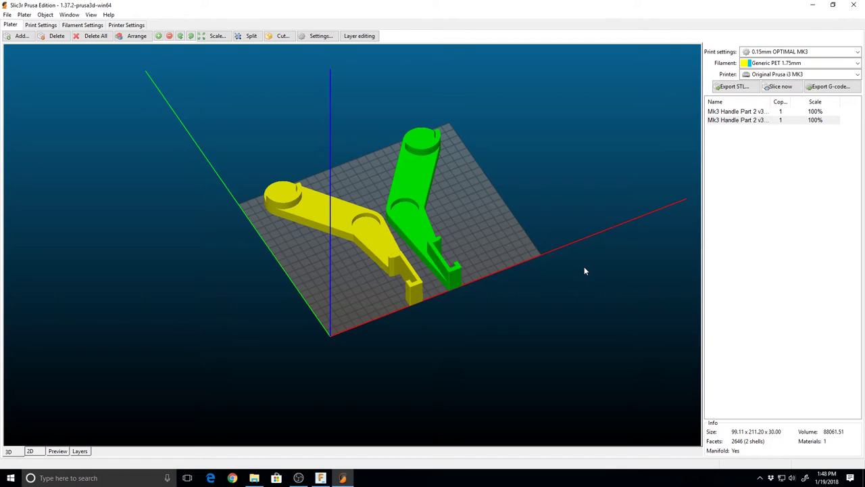
{"action": "left_click_drag", "start_coordinate": [463, 280], "coordinate": [480, 276]}
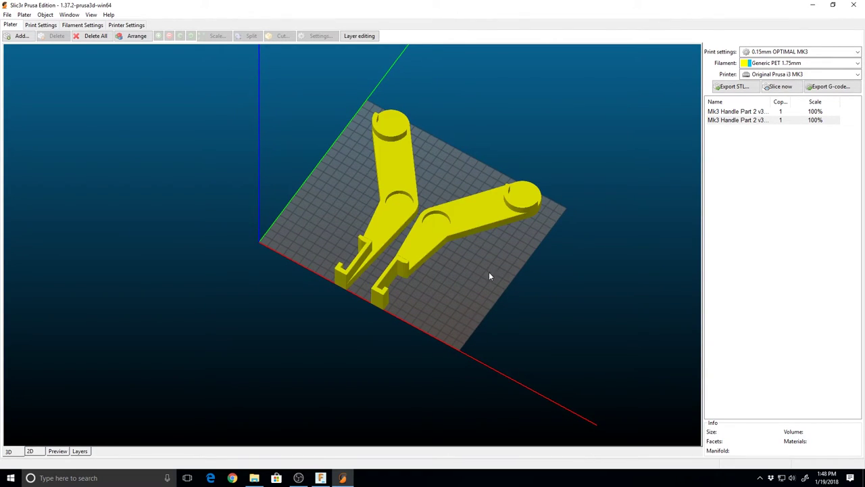
Rotate the left handle 90° in two 45° turns and shift it right on the bed
{"action": "left_click", "coordinate": [396, 150]}
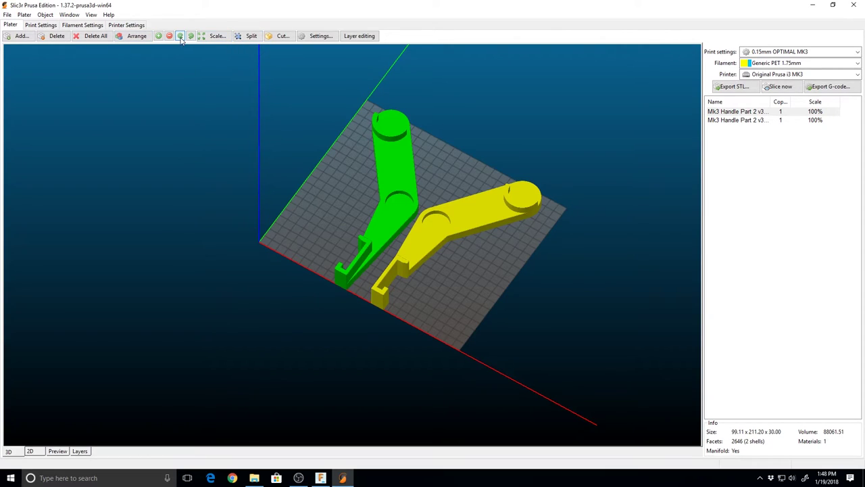
{"action": "left_click", "coordinate": [180, 37]}
{"action": "left_click", "coordinate": [180, 37]}
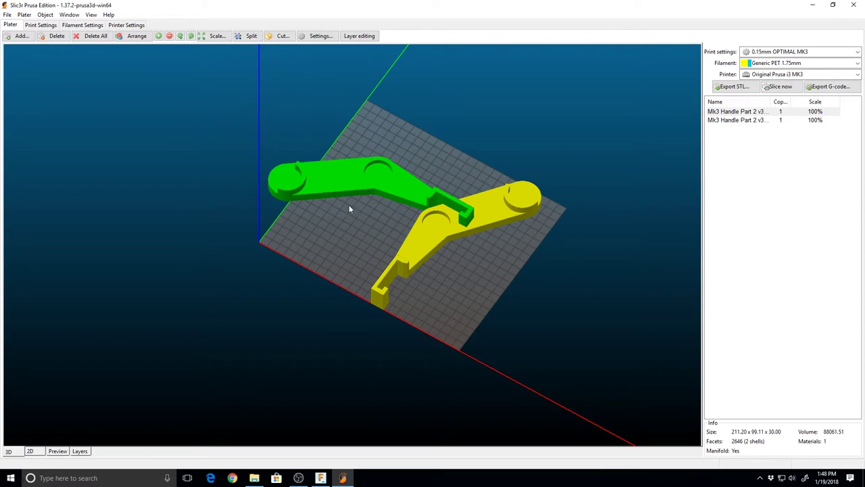
{"action": "left_click_drag", "start_coordinate": [346, 176], "coordinate": [399, 174]}
Rotate the lower handle 135° in three 45° turns, move it left, then deselect and view from above
{"action": "left_click", "coordinate": [445, 214]}
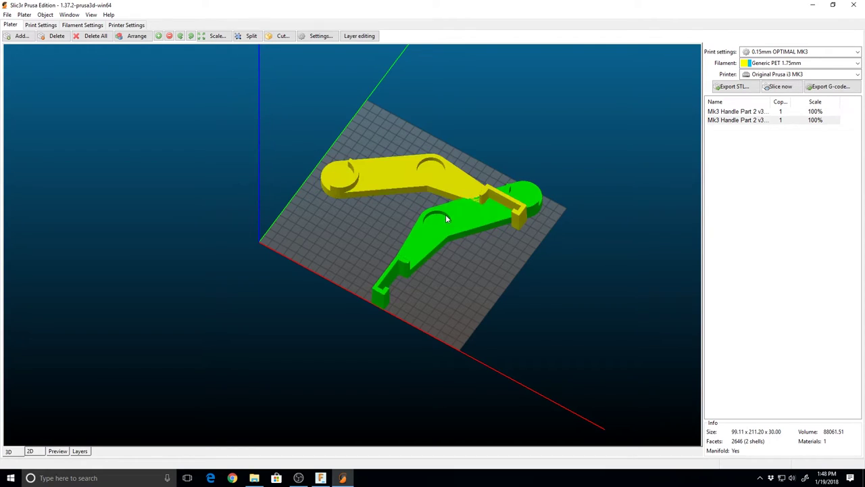
{"action": "left_click", "coordinate": [181, 37]}
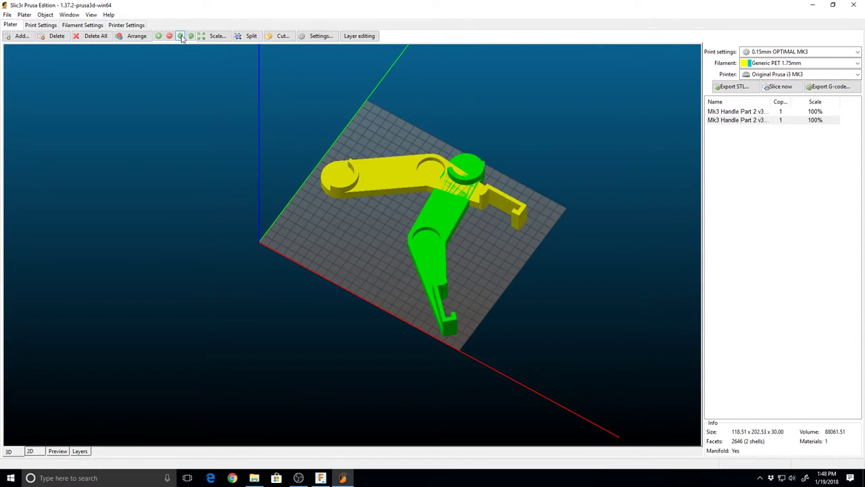
{"action": "left_click", "coordinate": [181, 37]}
{"action": "left_click", "coordinate": [181, 38]}
{"action": "left_click_drag", "start_coordinate": [398, 250], "coordinate": [346, 246]}
{"action": "left_click", "coordinate": [555, 288]}
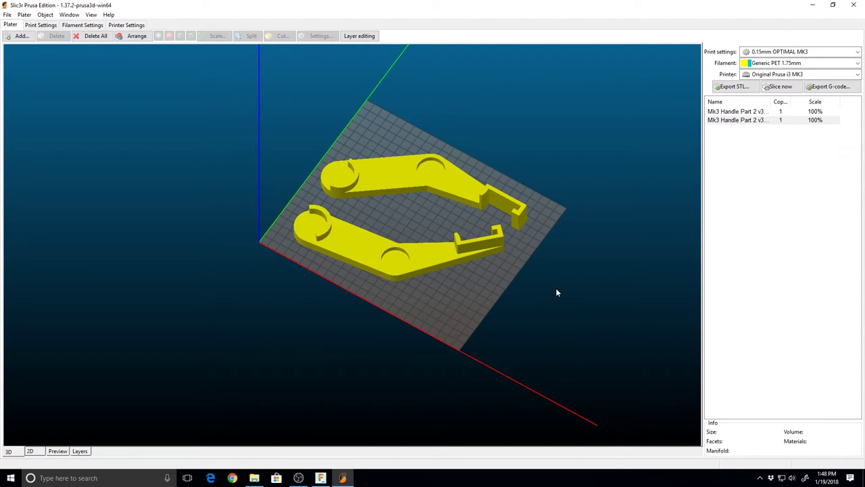
{"action": "middle_click_drag", "start_coordinate": [553, 297], "coordinate": [529, 331]}
{"action": "mouse_move", "coordinate": [530, 330]}
{"action": "left_mouse_down"}
{"action": "mouse_move", "coordinate": [553, 284]}
{"action": "mouse_move", "coordinate": [538, 331]}
{"action": "left_mouse_up"}
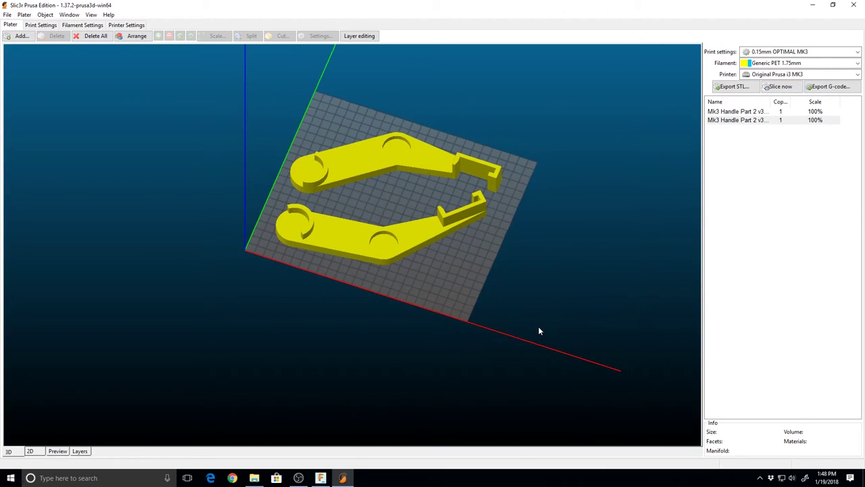